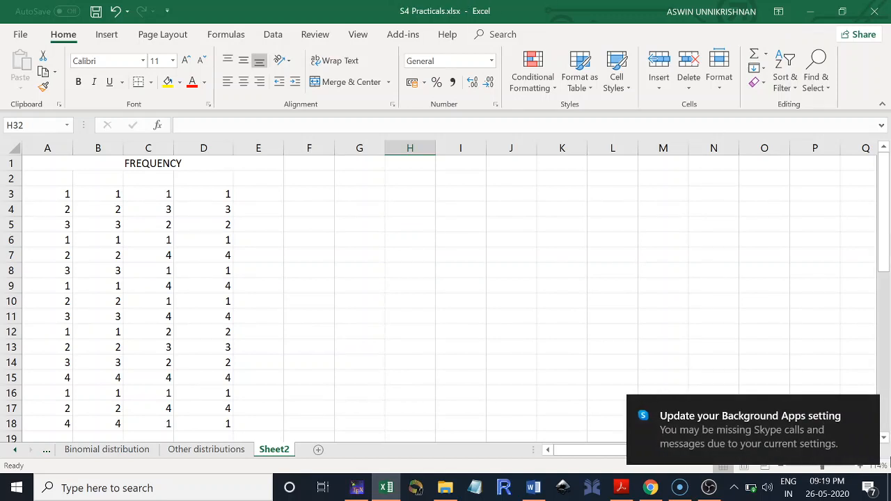
Step: Enter the heading Observations in cell H3 and widen column H to fit the text
{"action": "left_click", "coordinate": [864, 416]}
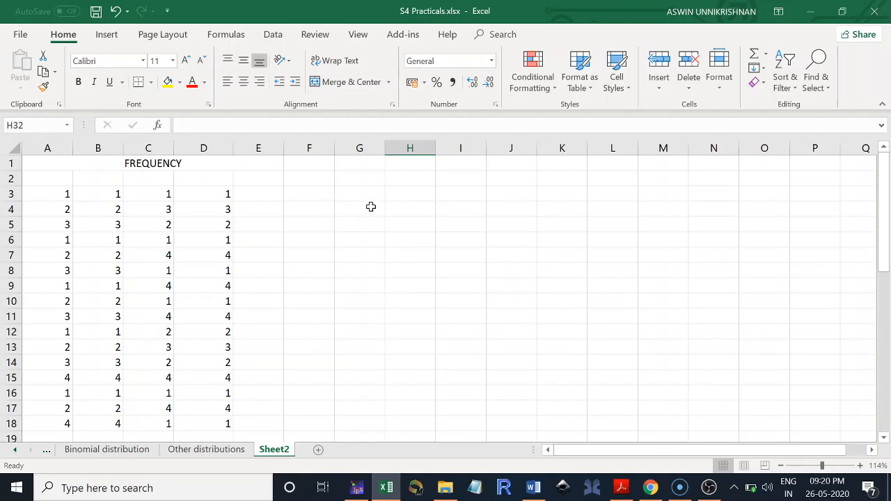
{"action": "left_click", "coordinate": [400, 193]}
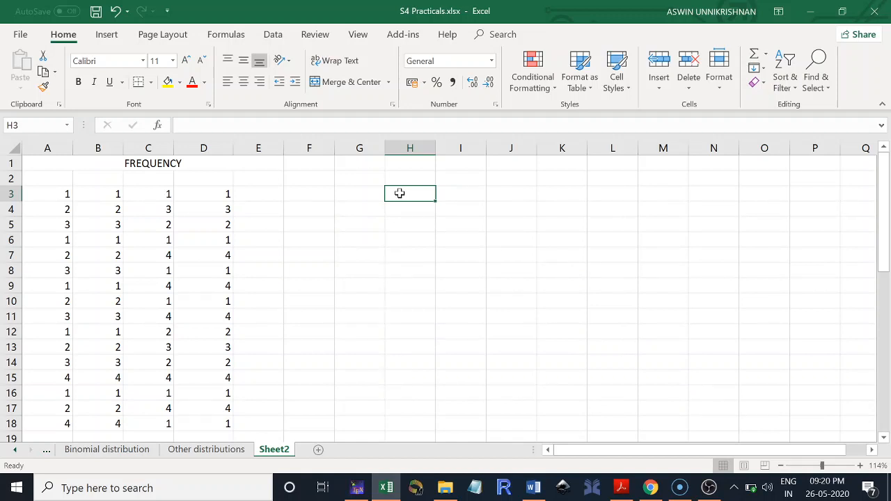
{"action": "type", "text": "Observa"}
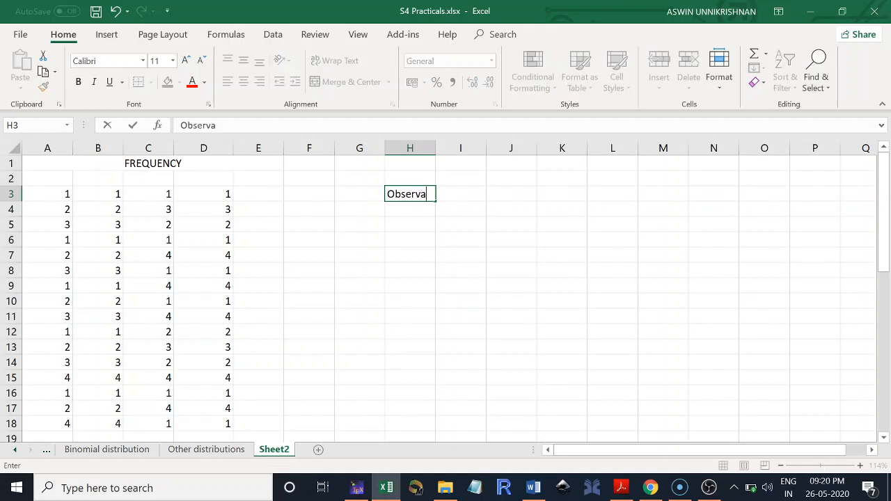
{"action": "type", "text": "ations"}
{"action": "left_click", "coordinate": [222, 125]}
{"action": "key", "text": "BackSpace"}
{"action": "left_click", "coordinate": [442, 175]}
{"action": "left_click_drag", "start_coordinate": [439, 154], "coordinate": [454, 154]}
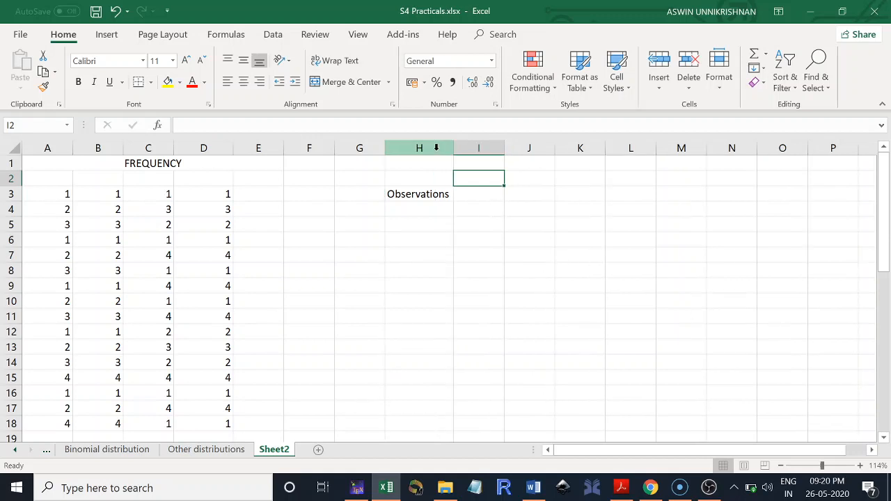
Step: Enter the heading Frequency in cell I3, beside the Observations heading
{"action": "left_click", "coordinate": [470, 194]}
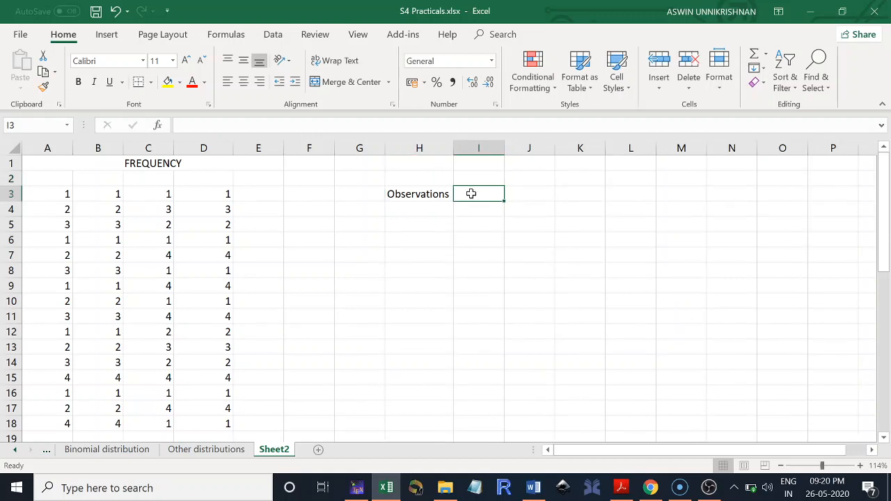
{"action": "type", "text": "Frequen"}
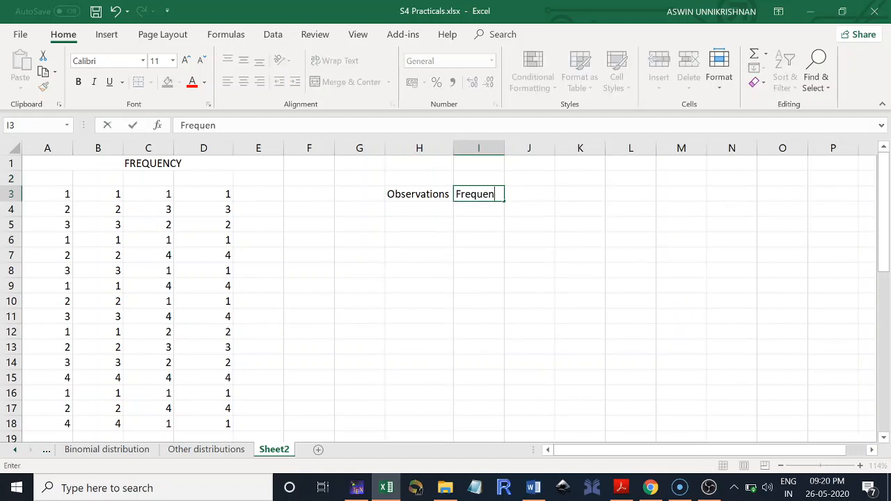
{"action": "type", "text": "cy"}
Step: List the observation values 1, 2, 3 and 4 in cells H4 to H7
{"action": "left_click", "coordinate": [410, 209]}
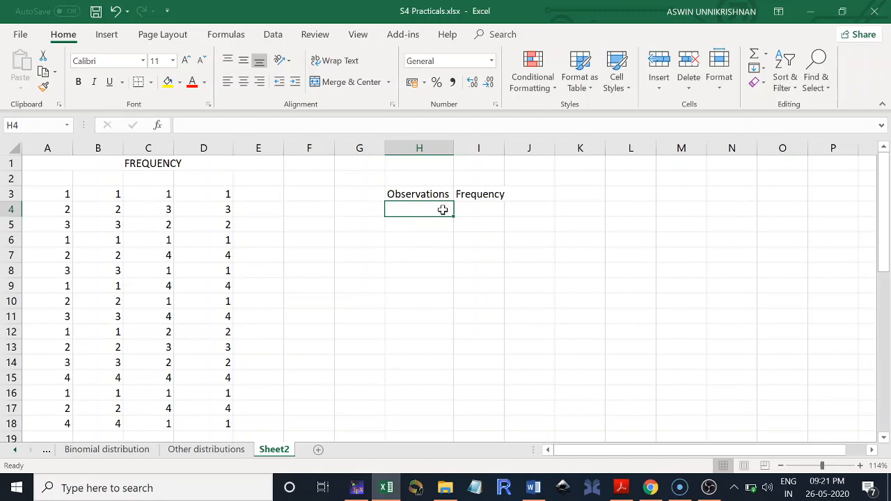
{"action": "type", "text": "1"}
{"action": "key", "text": "Return"}
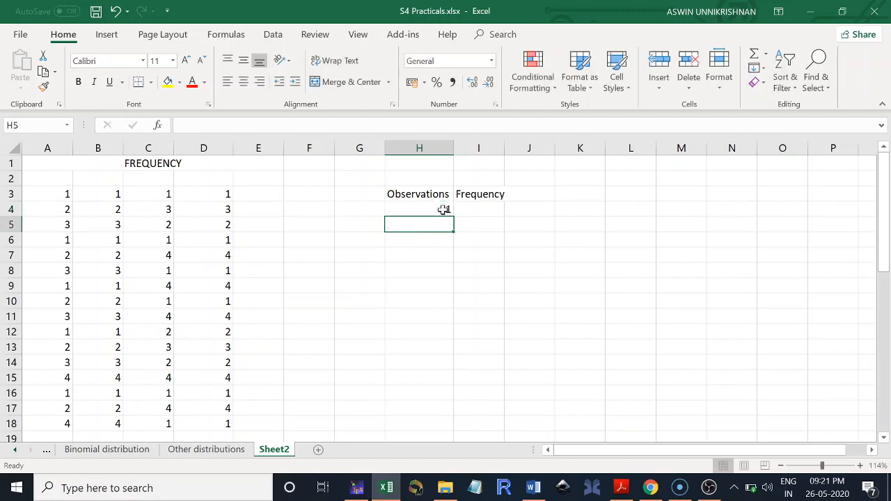
{"action": "type", "text": "2"}
{"action": "key", "text": "Return"}
{"action": "type", "text": "3"}
{"action": "key", "text": "Return"}
{"action": "type", "text": "4"}
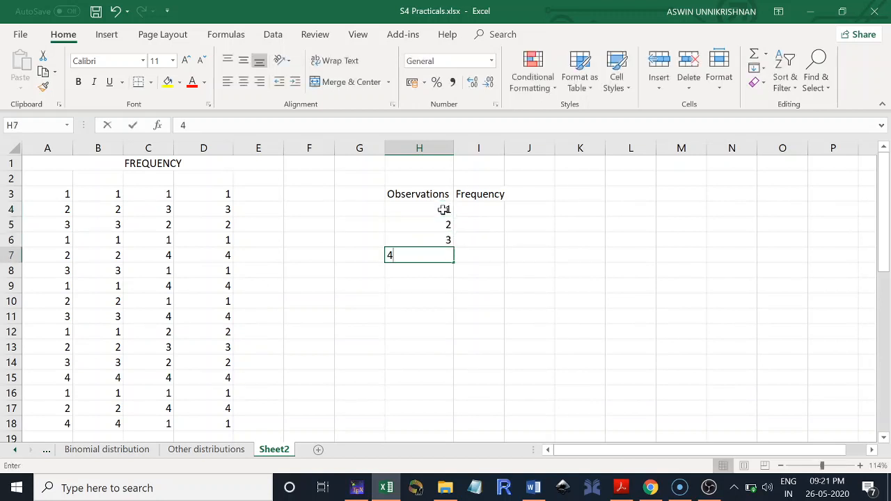
{"action": "key", "text": "Return"}
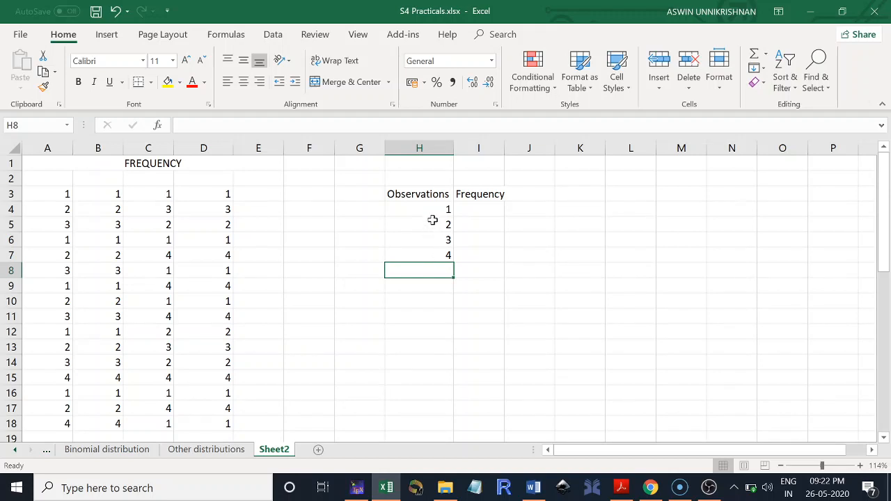
Step: Start the statistical FREQUENCY function for the cell range K4:K8
{"action": "left_click", "coordinate": [477, 210]}
{"action": "left_click_drag", "start_coordinate": [478, 210], "coordinate": [481, 263]}
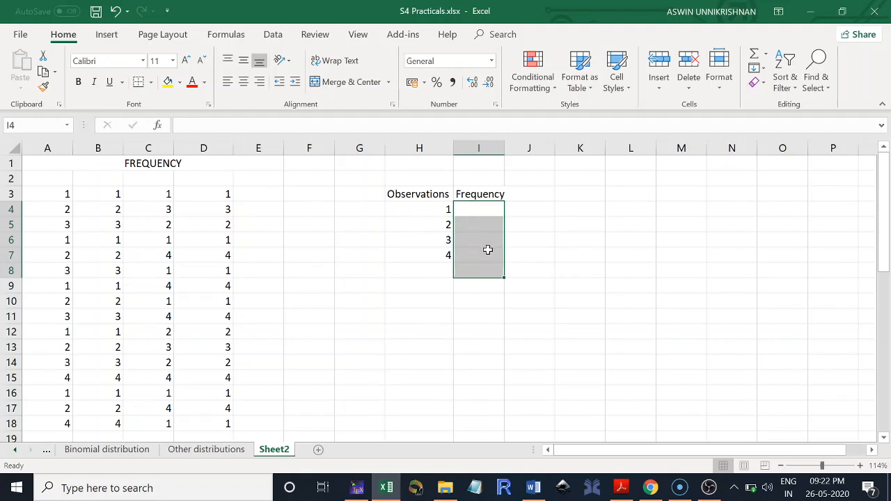
{"action": "left_click_drag", "start_coordinate": [573, 205], "coordinate": [575, 266]}
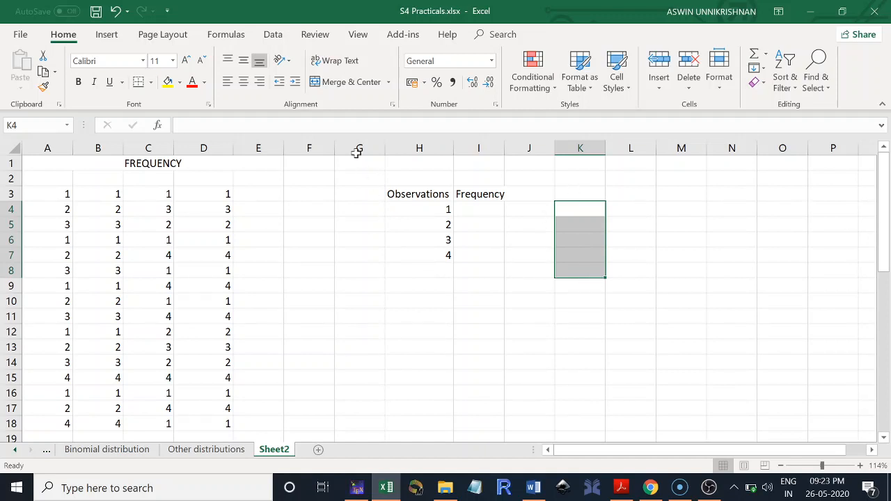
{"action": "left_click", "coordinate": [226, 34]}
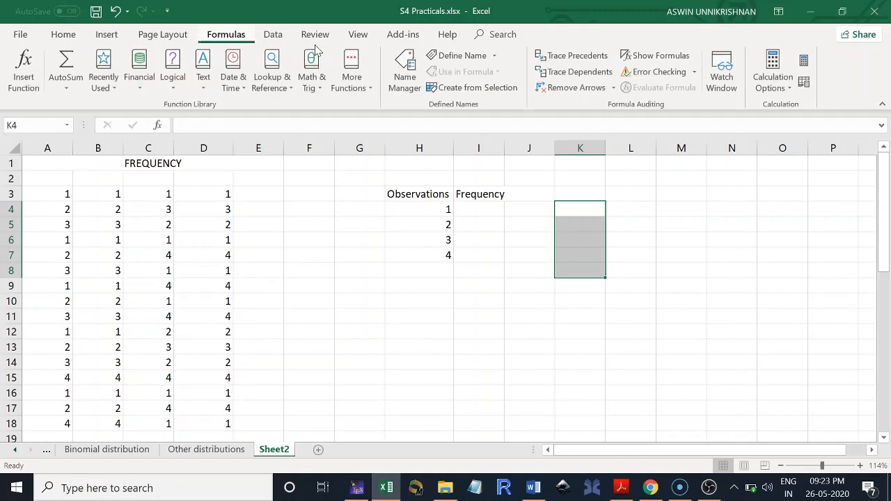
{"action": "left_click", "coordinate": [367, 82]}
{"action": "mouse_move", "coordinate": [384, 110]}
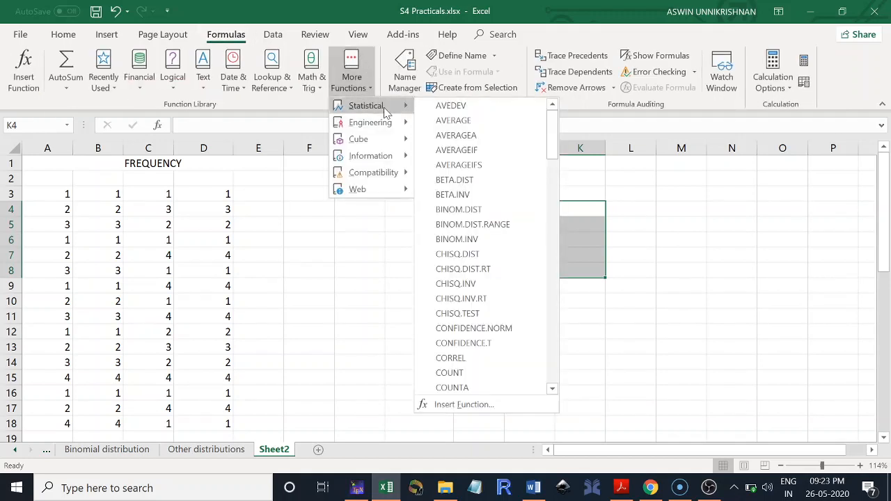
{"action": "left_click_drag", "start_coordinate": [552, 149], "coordinate": [554, 212]}
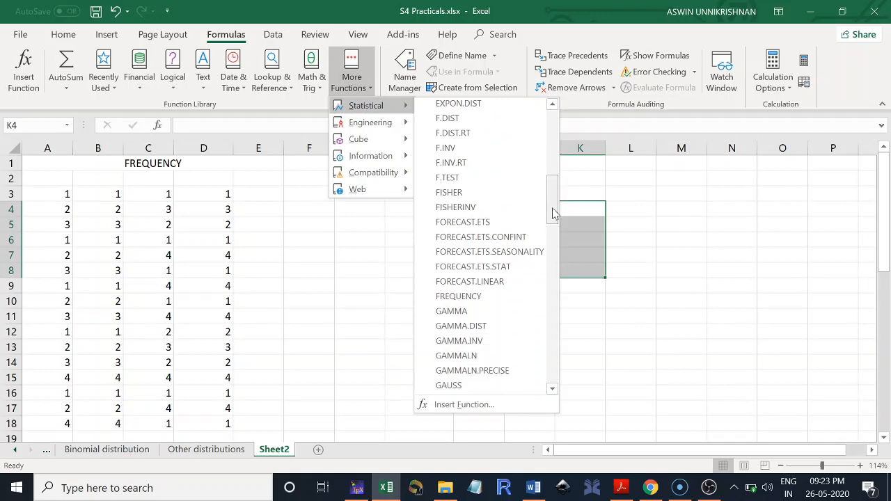
{"action": "left_click", "coordinate": [469, 298]}
{"action": "left_click", "coordinate": [469, 300]}
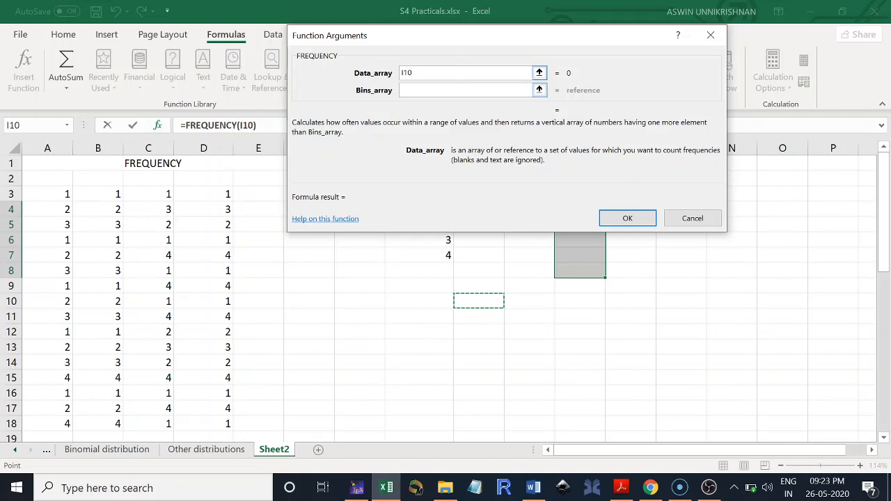
Step: Replace the function's Data_array reference with the data range A3:D18
{"action": "left_click", "coordinate": [440, 73]}
{"action": "key", "text": "BackSpace"}
{"action": "key", "text": "BackSpace"}
{"action": "key", "text": "BackSpace"}
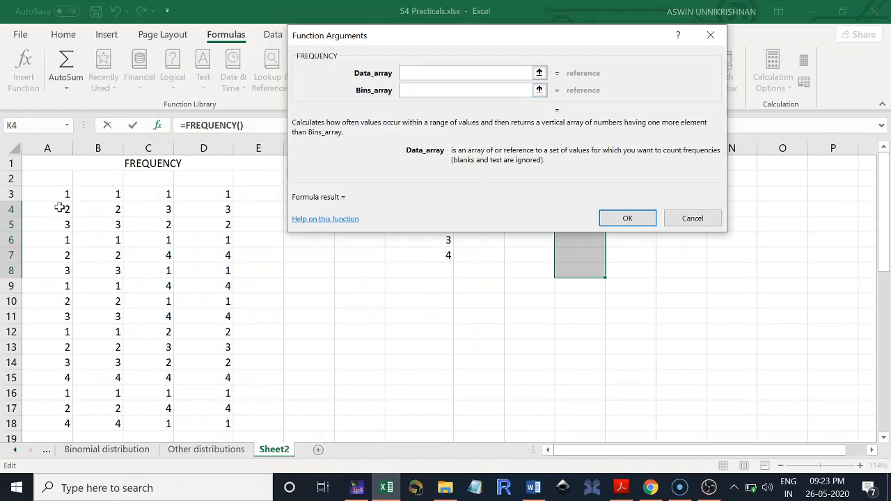
{"action": "left_click_drag", "start_coordinate": [50, 199], "coordinate": [225, 422]}
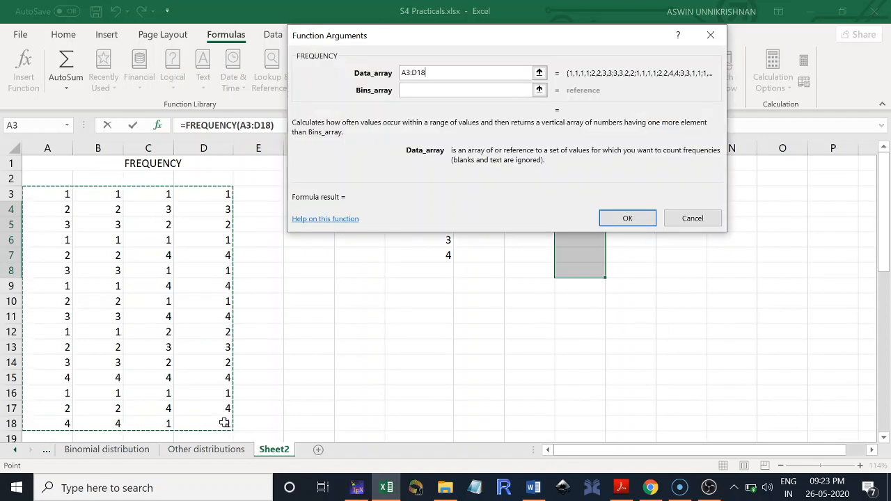
Step: Set the Bins_array to H4:H7 and enter FREQUENCY as an array formula across K4:K8
{"action": "left_click", "coordinate": [443, 91]}
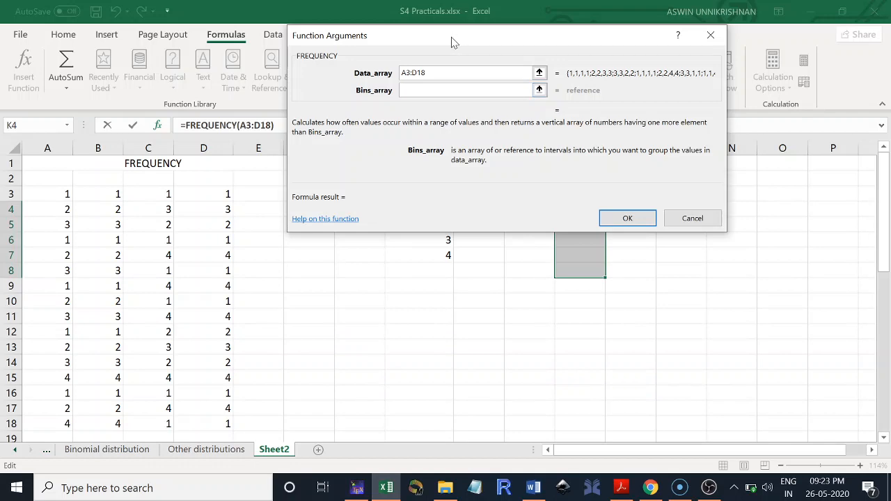
{"action": "left_click_drag", "start_coordinate": [451, 42], "coordinate": [654, 81]}
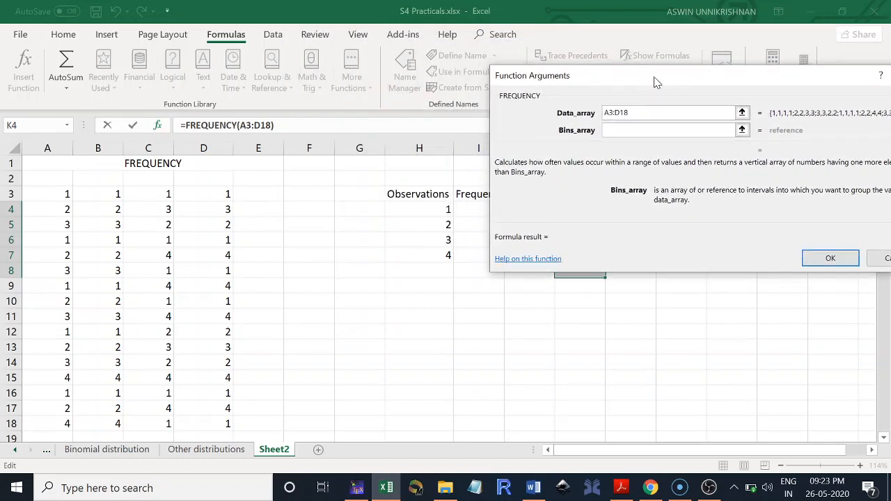
{"action": "left_click_drag", "start_coordinate": [416, 208], "coordinate": [421, 252]}
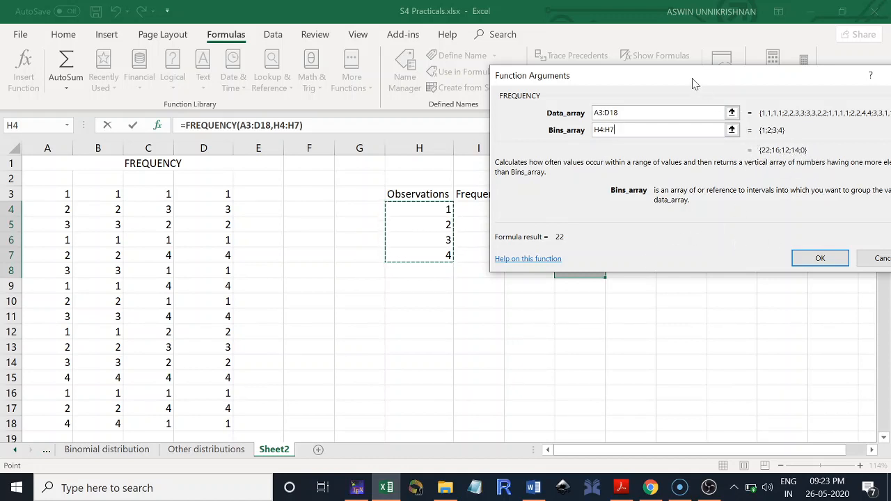
{"action": "left_click_drag", "start_coordinate": [694, 84], "coordinate": [301, 61]}
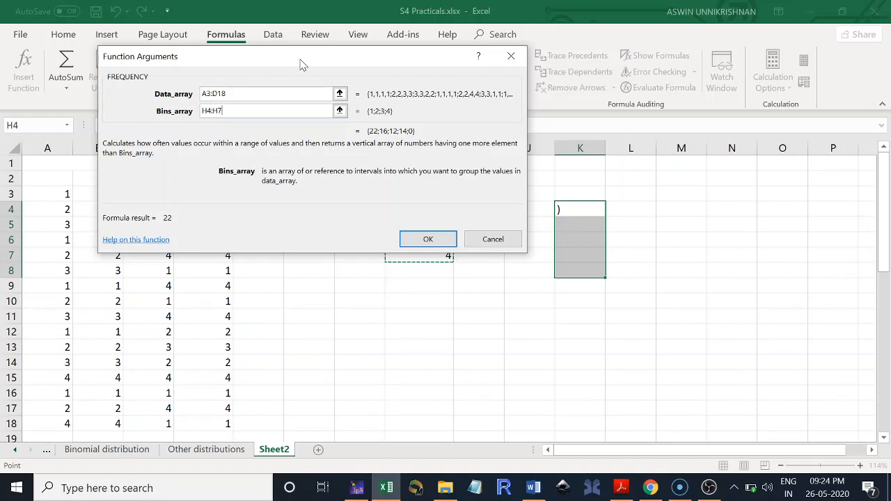
{"action": "key", "text": "ctrl+shift+Return"}
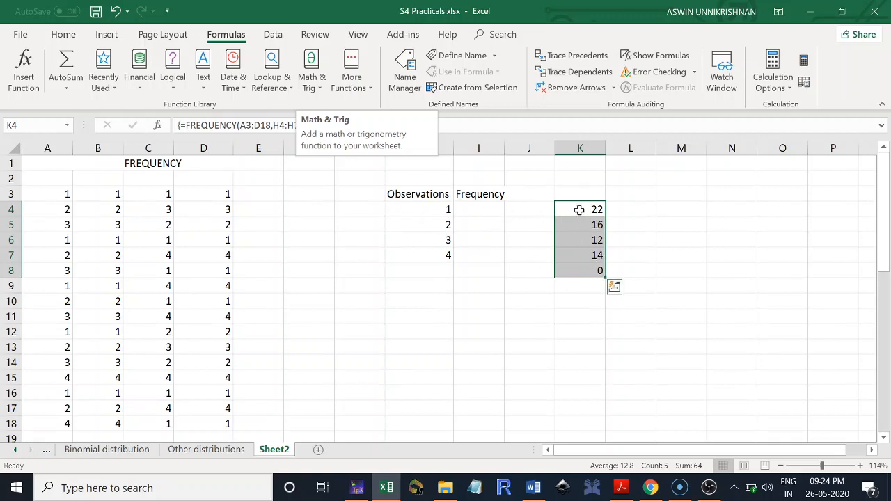
Step: Move the frequency array from K4:K8 to the Frequency column, starting at cell I4
{"action": "key", "text": "ctrl+x"}
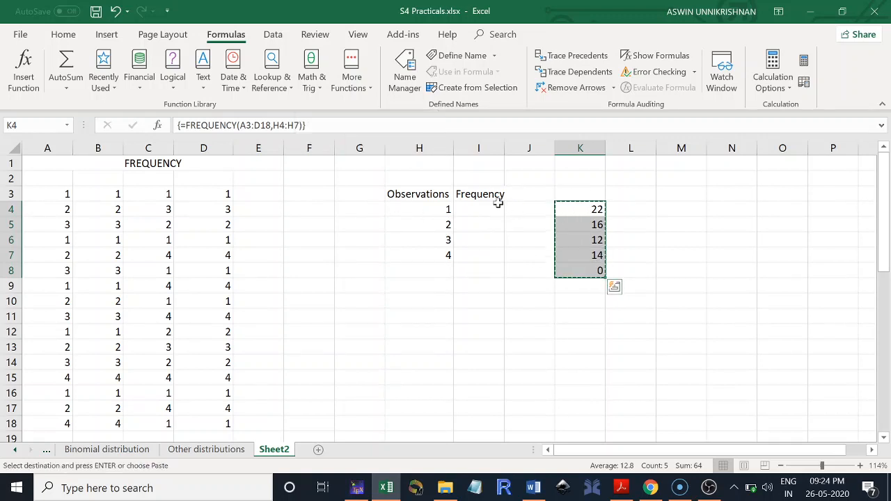
{"action": "left_click", "coordinate": [480, 209]}
{"action": "key", "text": "ctrl+v"}
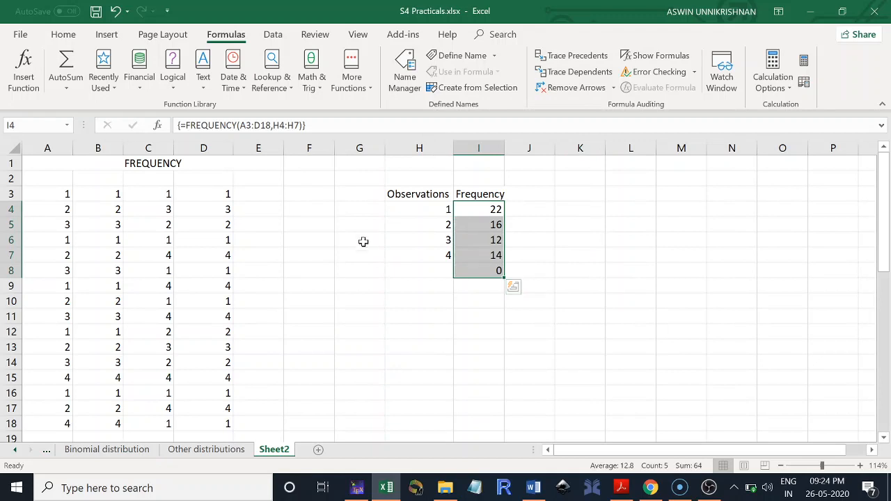
Step: Try to delete the extra last value of the frequency array in cell I8
{"action": "left_click", "coordinate": [498, 271]}
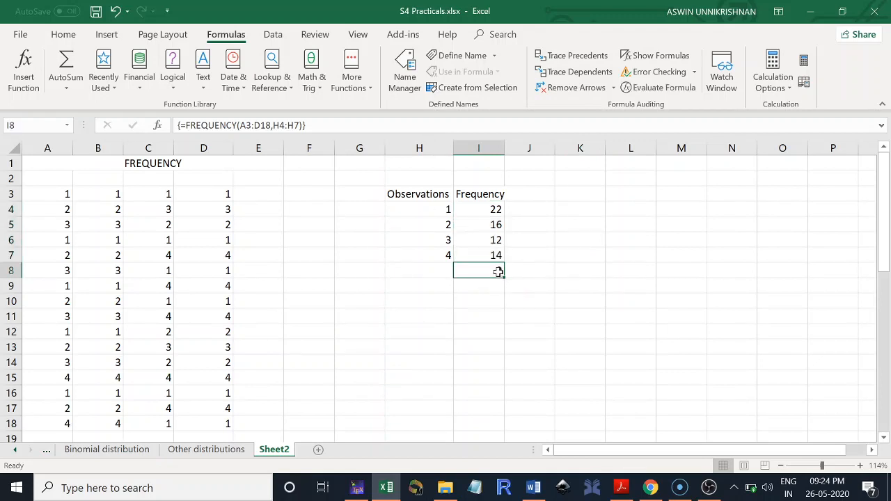
{"action": "key", "text": "Delete"}
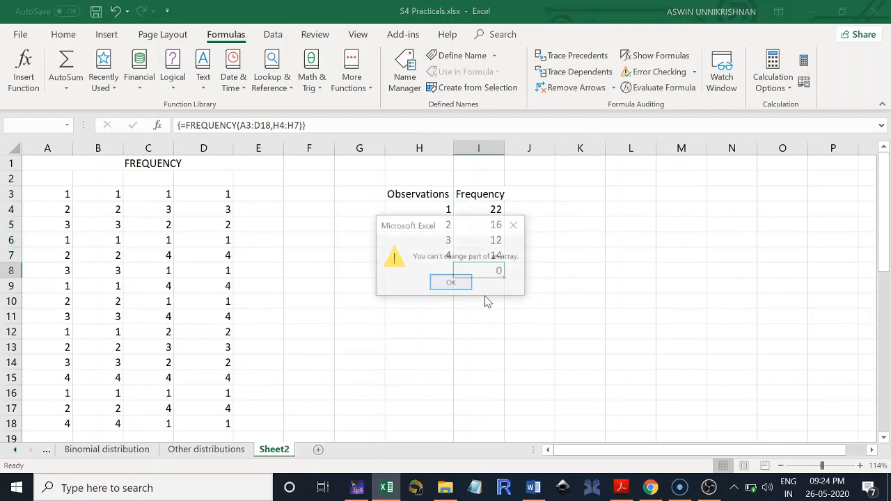
{"action": "left_click", "coordinate": [518, 221]}
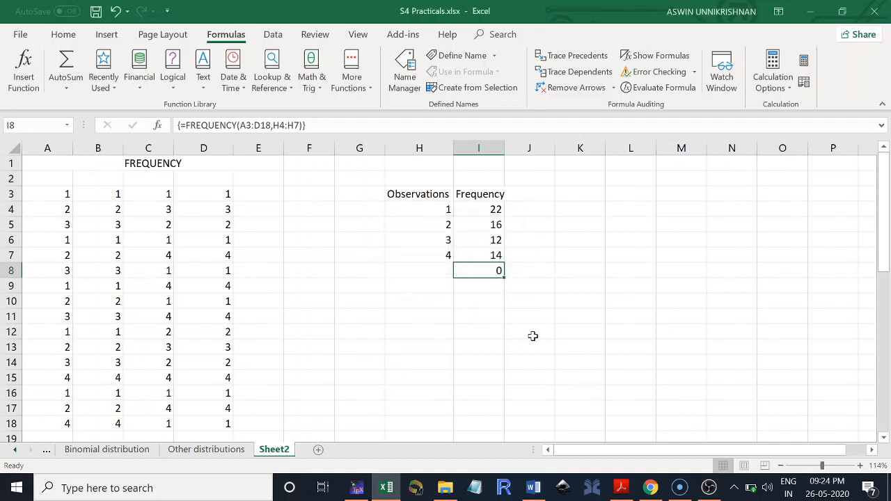
{"action": "left_click", "coordinate": [451, 286]}
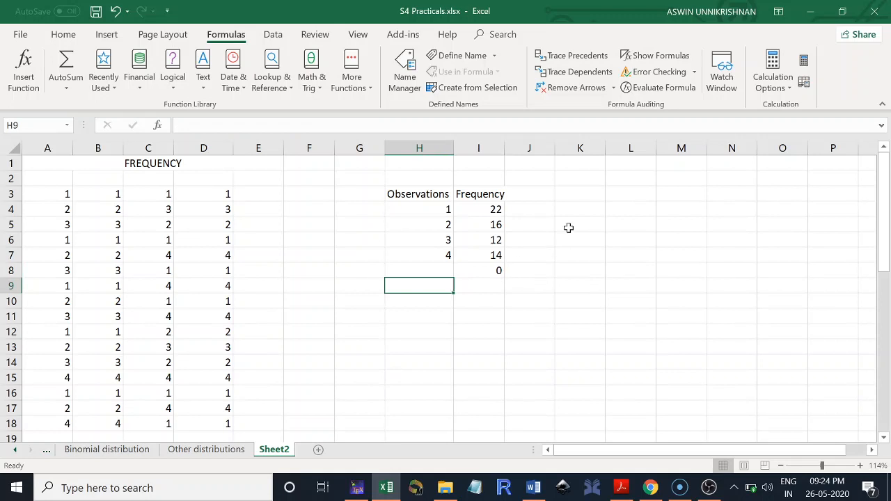
Step: Enter the heading Obs in cell K3 and list the values 1, 2, 3 and 4 in K4 to K7
{"action": "left_click", "coordinate": [583, 193]}
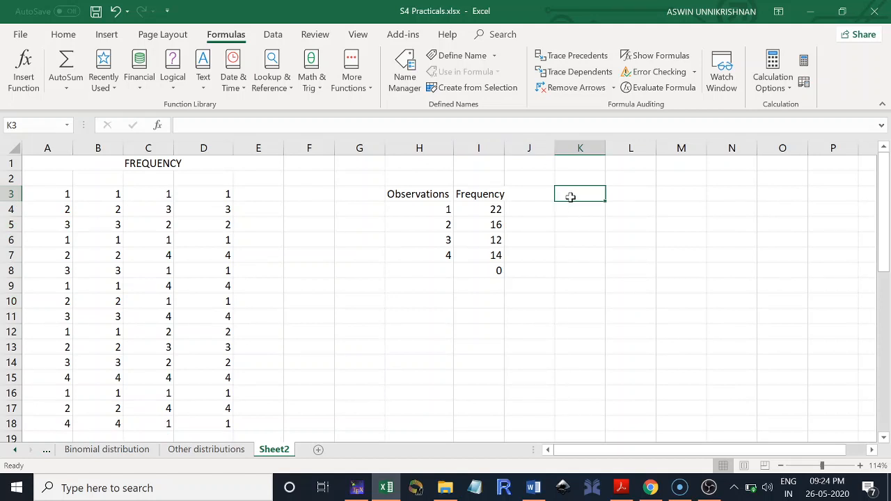
{"action": "type", "text": "Obs"}
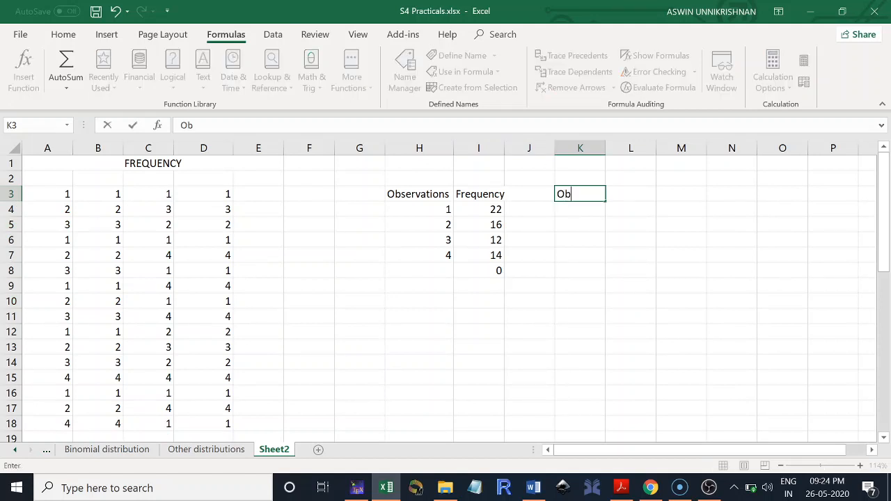
{"action": "left_click", "coordinate": [575, 209]}
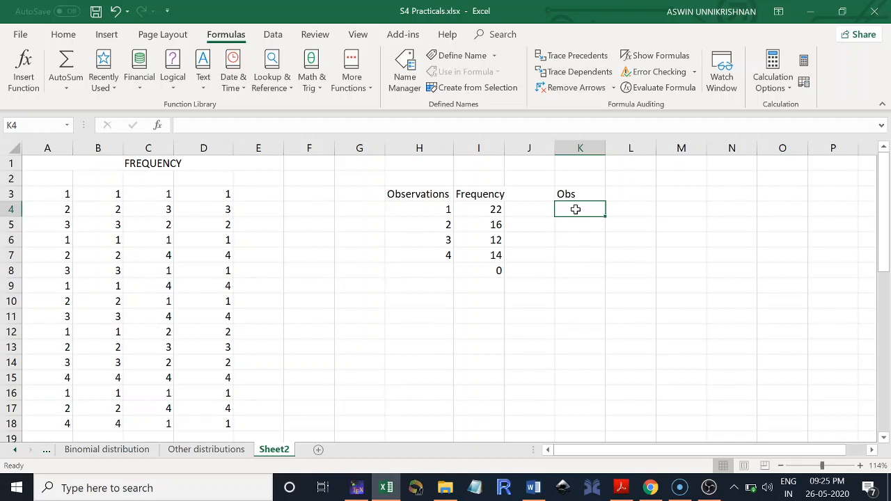
{"action": "type", "text": "1"}
{"action": "key", "text": "Return"}
{"action": "type", "text": "2"}
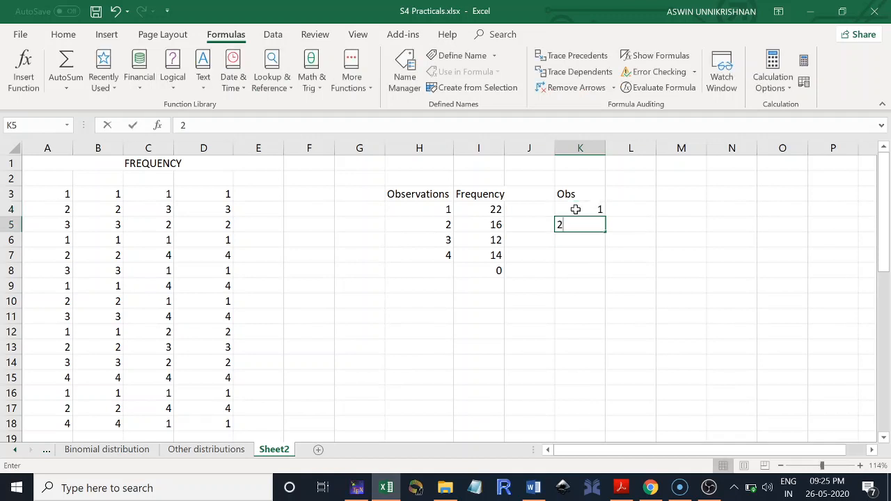
{"action": "key", "text": "Return"}
{"action": "type", "text": "3"}
{"action": "key", "text": "Return"}
{"action": "type", "text": "4"}
{"action": "key", "text": "Return"}
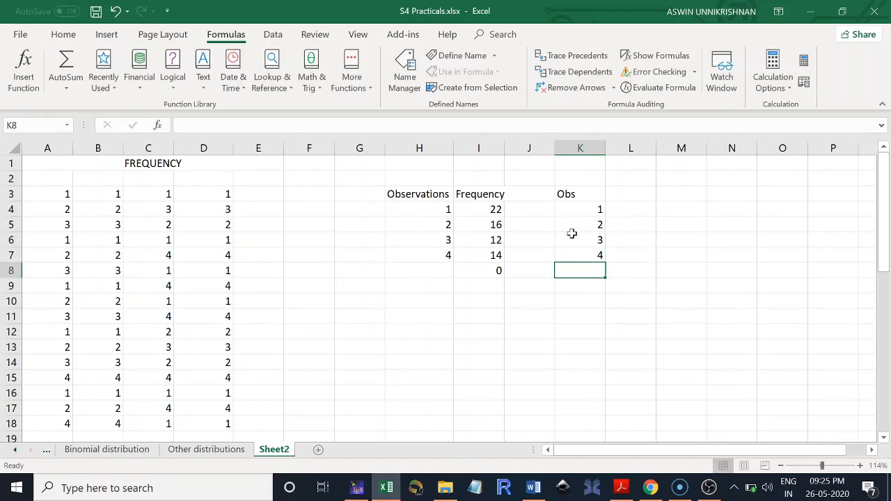
Step: Start a FREQUENCY function for the range L4:L8 with A3:D18 as its Data_array
{"action": "left_click_drag", "start_coordinate": [628, 209], "coordinate": [635, 263]}
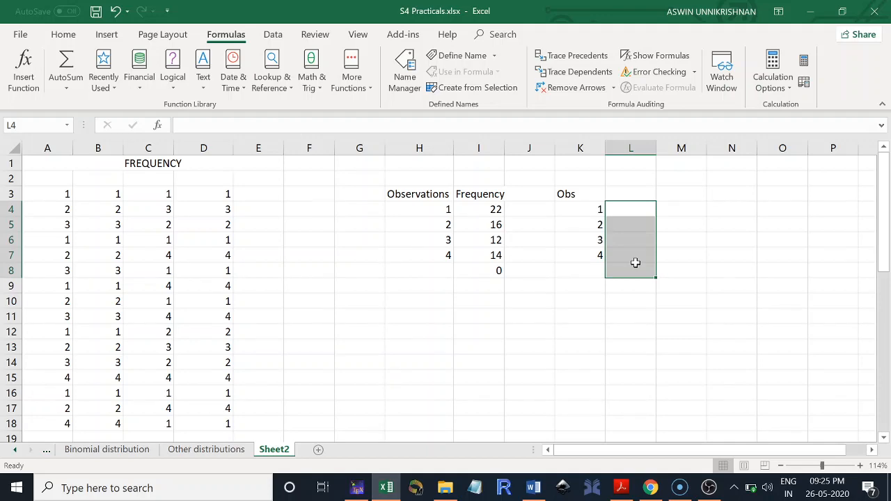
{"action": "left_click", "coordinate": [103, 77]}
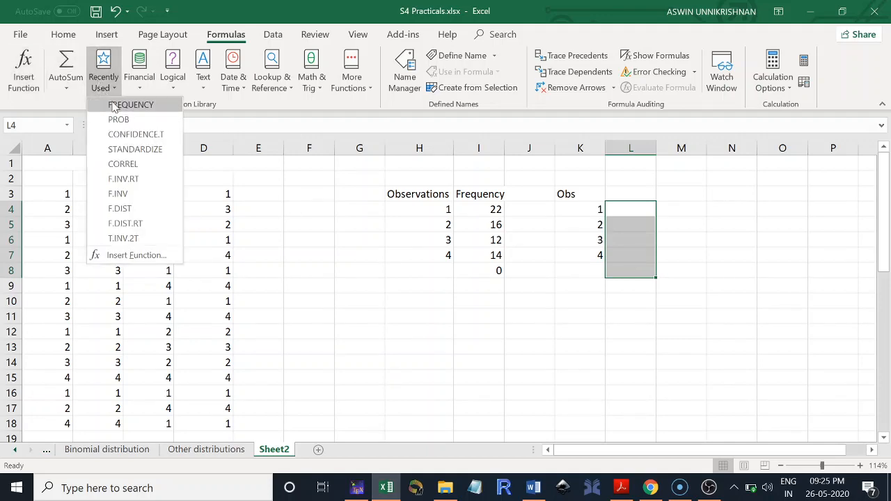
{"action": "left_click", "coordinate": [115, 105]}
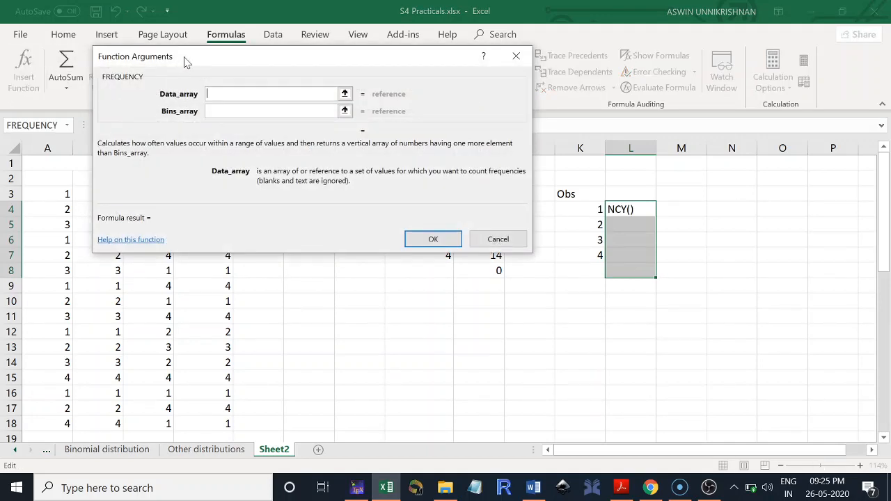
{"action": "left_click_drag", "start_coordinate": [187, 63], "coordinate": [380, 57]}
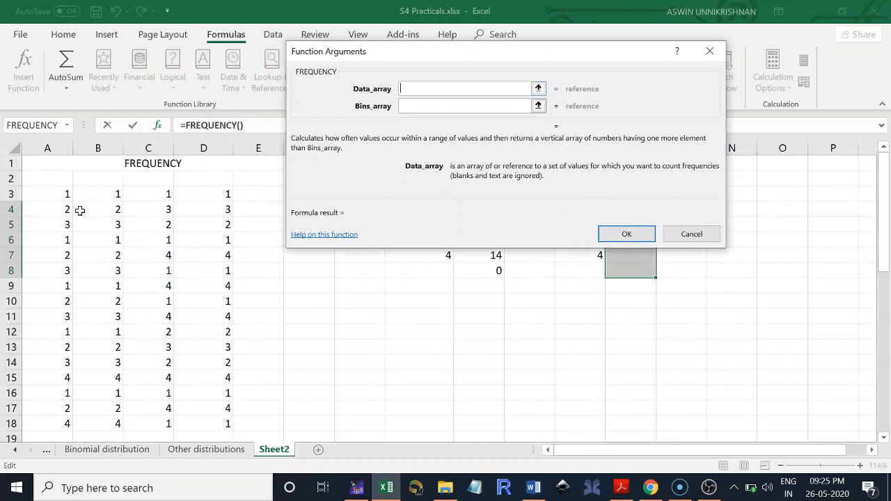
{"action": "left_click_drag", "start_coordinate": [41, 197], "coordinate": [190, 419]}
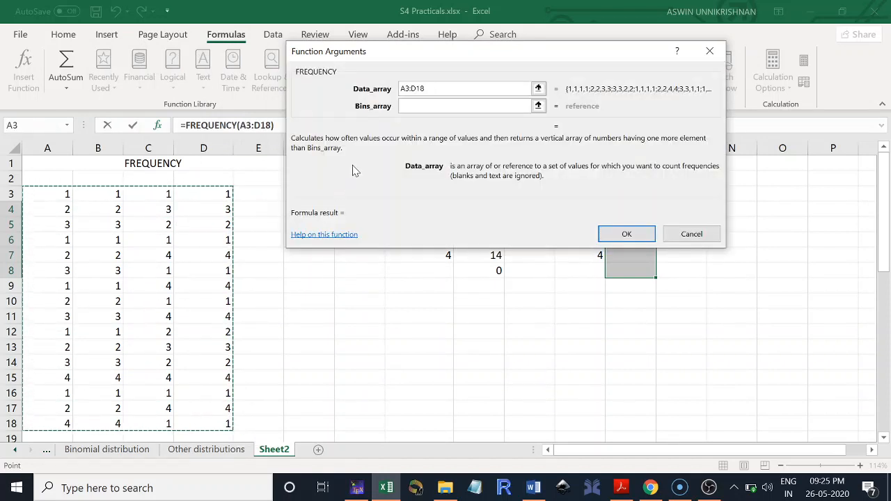
Step: Set the Bins_array to H4:H7 and enter FREQUENCY as an array formula across L4:L8
{"action": "left_click", "coordinate": [430, 106]}
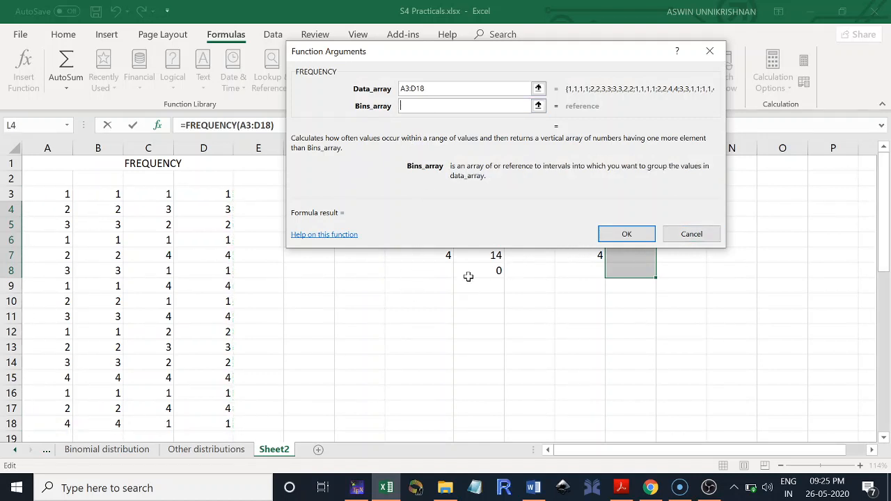
{"action": "left_click", "coordinate": [436, 259]}
{"action": "left_click_drag", "start_coordinate": [436, 259], "coordinate": [429, 209]}
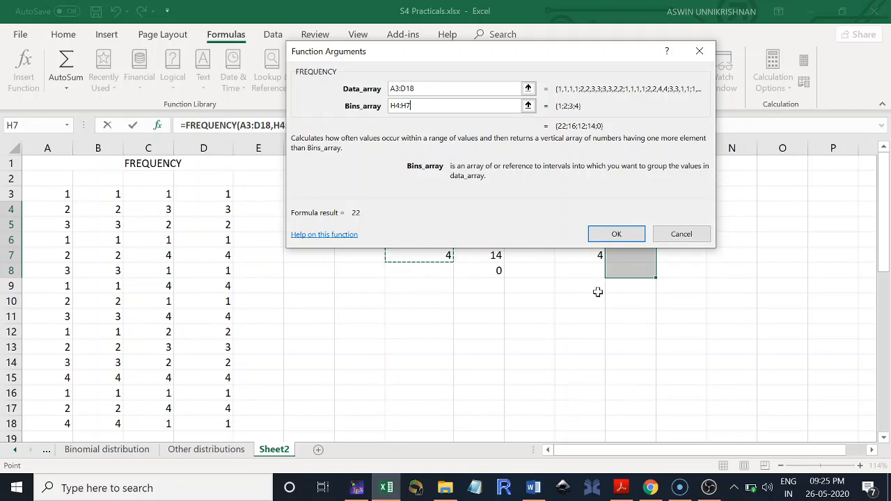
{"action": "key", "text": "ctrl+shift+Return"}
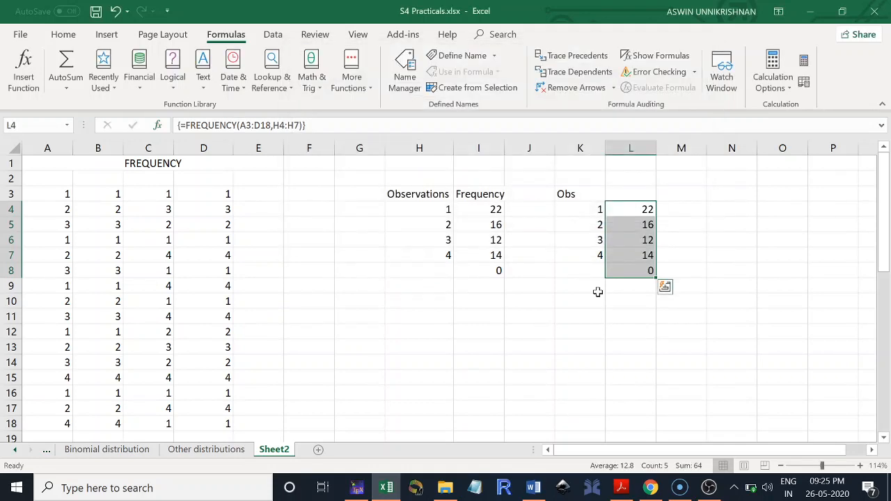
Step: Enter the heading freq in cell L3 above the new frequency values
{"action": "left_click", "coordinate": [631, 197]}
{"action": "type", "text": "freq"}
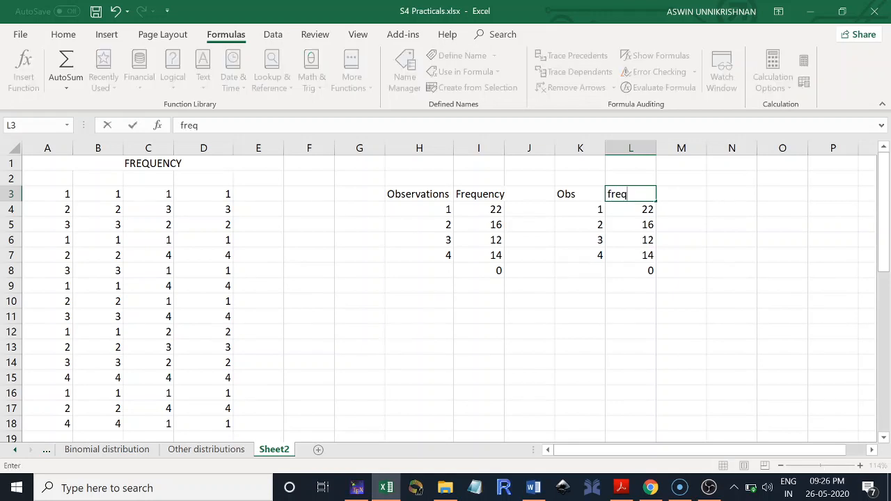
{"action": "left_click", "coordinate": [613, 311]}
Step: Apply all borders to the Obs and freq table in K3:L8
{"action": "left_click_drag", "start_coordinate": [567, 195], "coordinate": [622, 270]}
{"action": "mouse_move", "coordinate": [622, 269]}
{"action": "left_mouse_down"}
{"action": "mouse_move", "coordinate": [622, 261]}
{"action": "mouse_move", "coordinate": [623, 271]}
{"action": "left_mouse_up"}
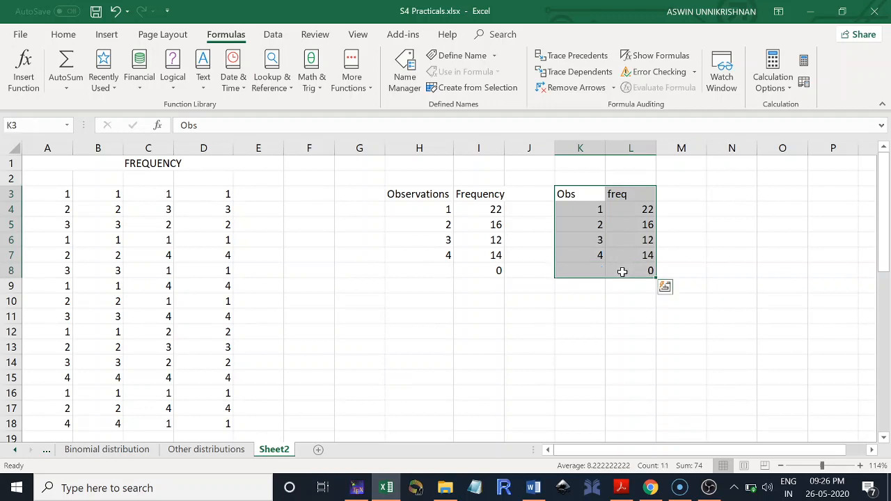
{"action": "left_click", "coordinate": [64, 36]}
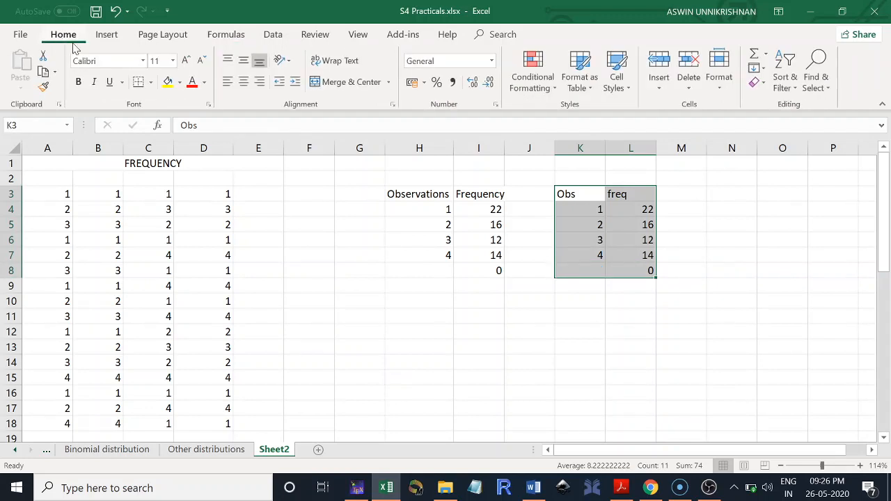
{"action": "left_click", "coordinate": [151, 83]}
{"action": "left_click", "coordinate": [159, 209]}
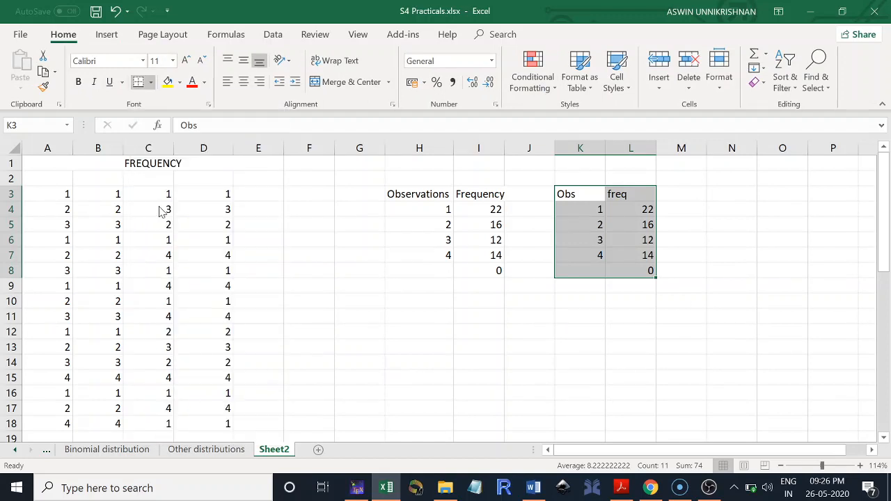
{"action": "left_click", "coordinate": [532, 332]}
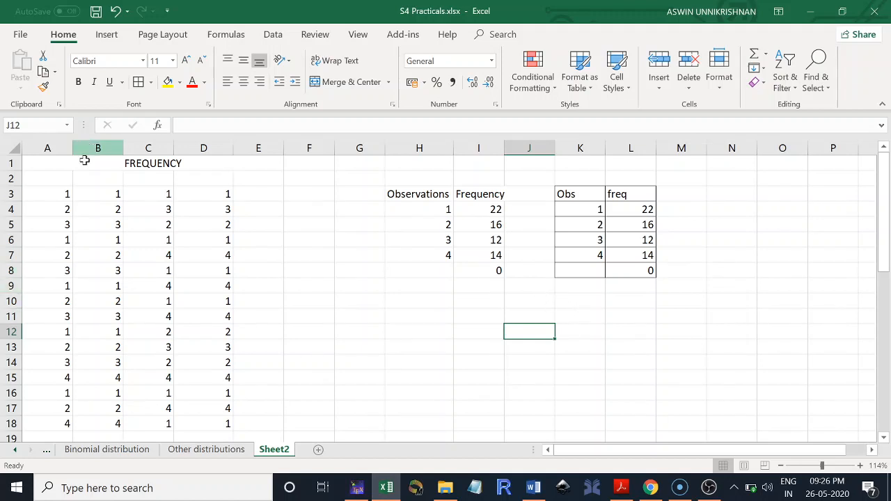
Step: Replace the data values in A4 to A7 with 21, 65, 78 and 25
{"action": "left_click", "coordinate": [49, 210]}
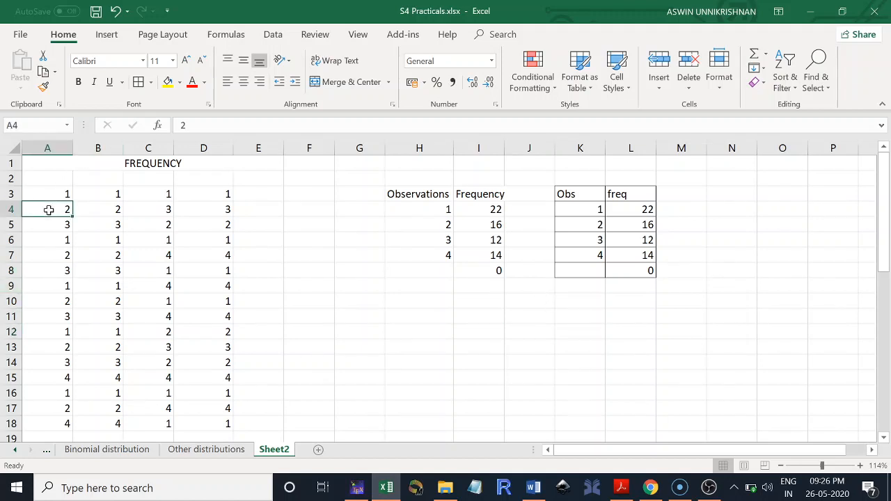
{"action": "type", "text": "21"}
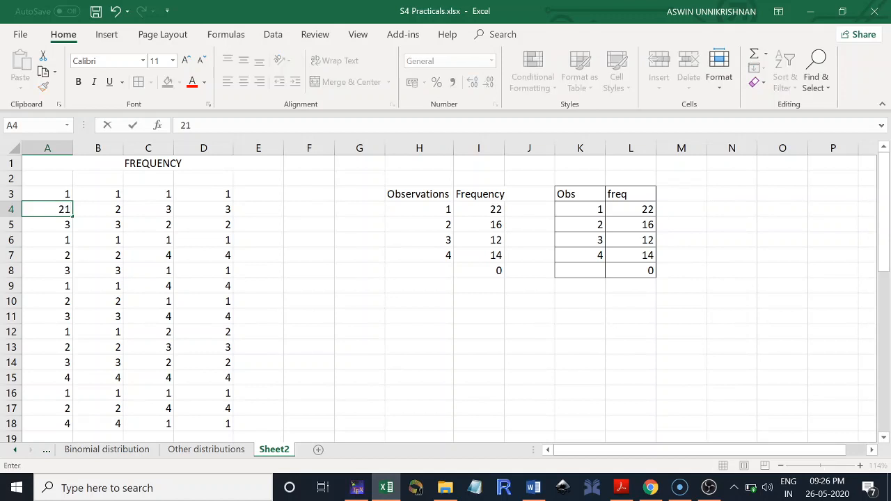
{"action": "key", "text": "Return"}
{"action": "type", "text": "65"}
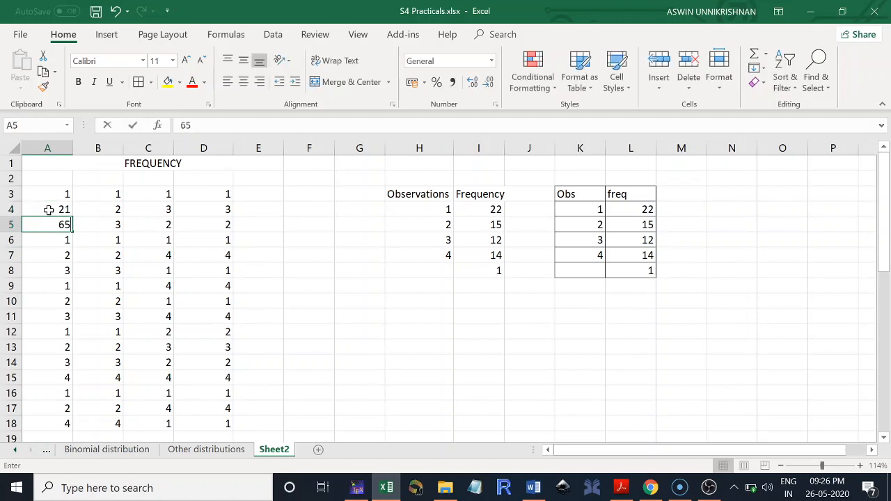
{"action": "key", "text": "Return"}
{"action": "type", "text": "78"}
{"action": "key", "text": "Return"}
{"action": "type", "text": "25"}
{"action": "key", "text": "Return"}
Step: Replace the data values in A8 to A11 with 4, 69, 85 and 32
{"action": "type", "text": "4"}
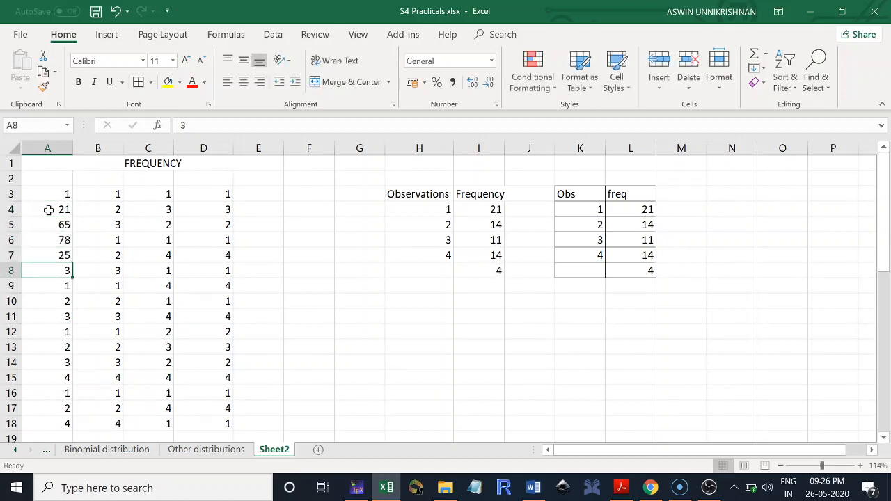
{"action": "key", "text": "Return"}
{"action": "type", "text": "69"}
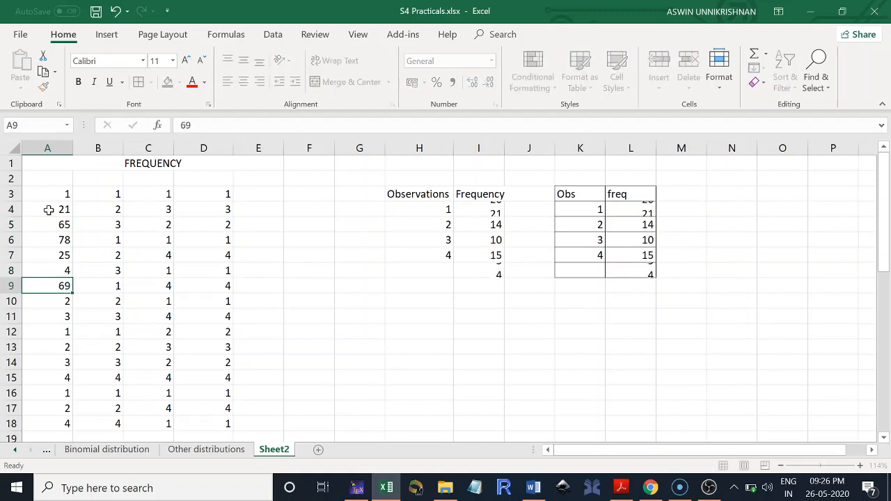
{"action": "key", "text": "Return"}
{"action": "type", "text": "85"}
{"action": "key", "text": "Return"}
{"action": "type", "text": "32"}
{"action": "key", "text": "Return"}
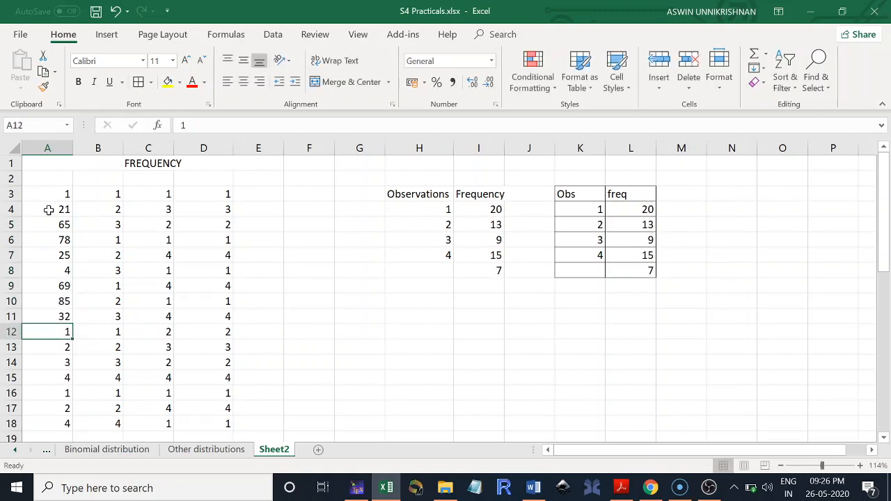
Step: Replace the data values in A12 to A16 with 58, 45, 62, 35 and 25
{"action": "type", "text": "58"}
{"action": "key", "text": "Return"}
{"action": "type", "text": "45"}
{"action": "key", "text": "Return"}
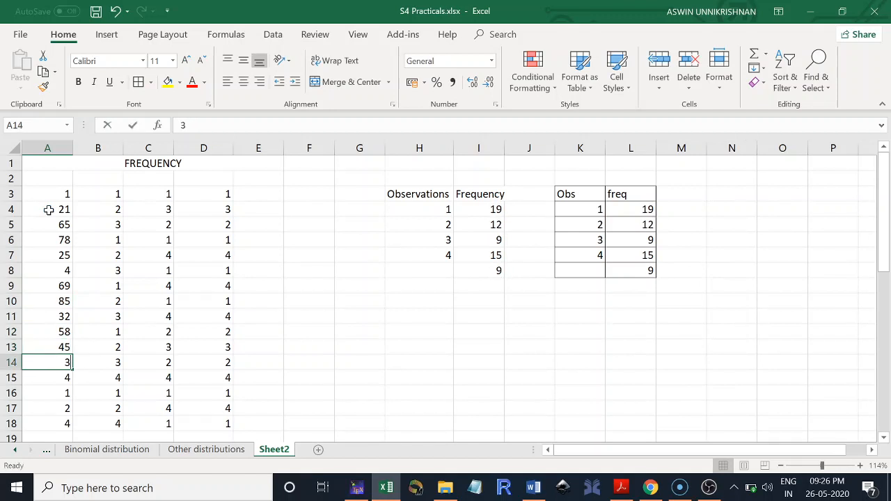
{"action": "type", "text": "62"}
{"action": "key", "text": "ctrl+Return"}
{"action": "key", "text": "Return"}
{"action": "type", "text": "35"}
{"action": "key", "text": "Return"}
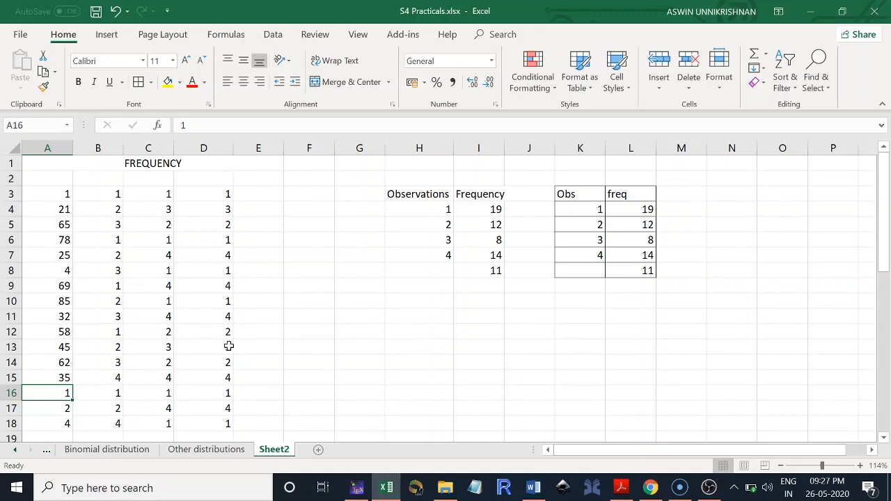
{"action": "type", "text": "2547"}
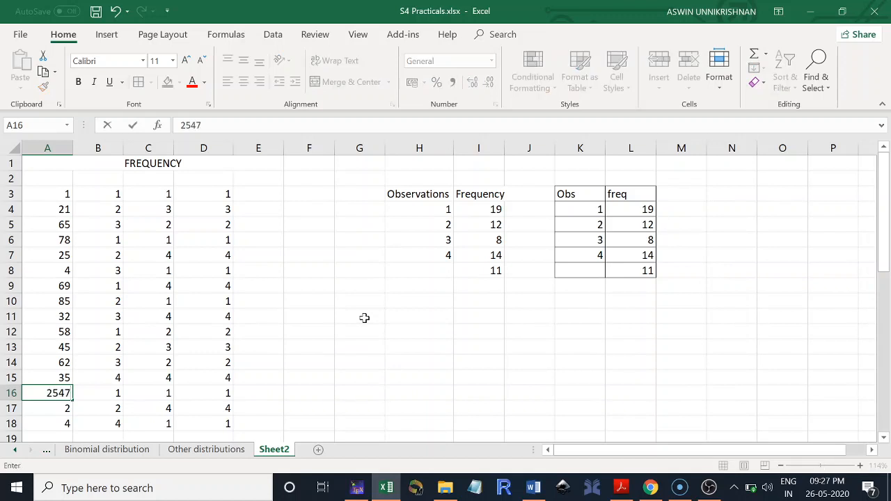
{"action": "key", "text": "BackSpace"}
{"action": "key", "text": "BackSpace"}
Step: Replace the data values in B5 to B7 with 65, 54 and 88
{"action": "left_click", "coordinate": [113, 228]}
{"action": "type", "text": "65"}
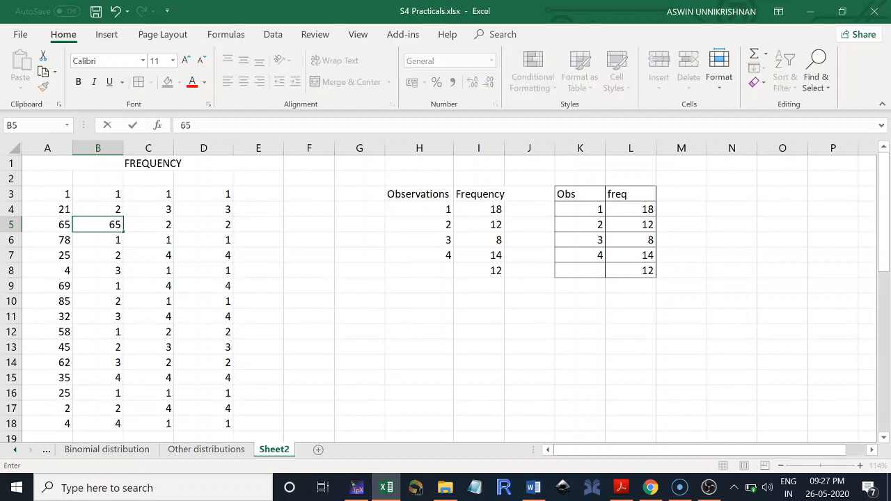
{"action": "key", "text": "Return"}
{"action": "type", "text": "54"}
{"action": "key", "text": "Return"}
{"action": "type", "text": "88"}
{"action": "key", "text": "Return"}
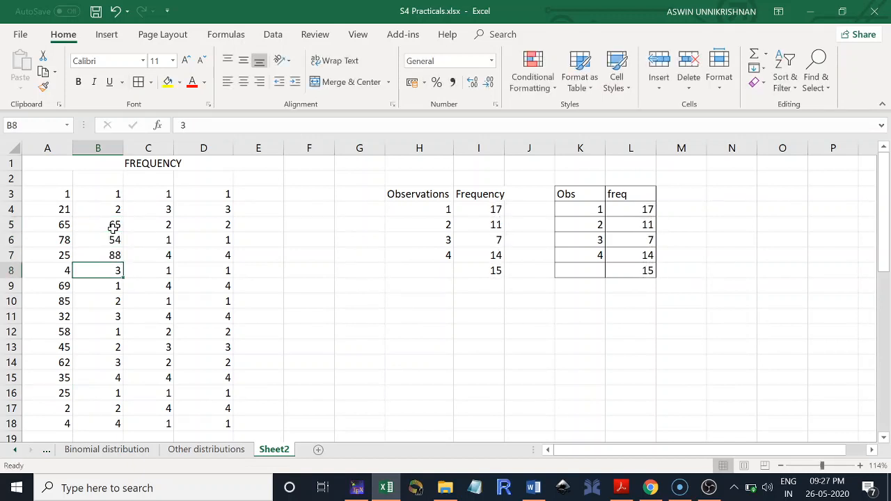
Step: Replace the data values in B8 to B10 with 96, 32 and 14
{"action": "type", "text": "96"}
{"action": "key", "text": "Return"}
{"action": "type", "text": "32"}
{"action": "key", "text": "Return"}
{"action": "type", "text": "14"}
{"action": "key", "text": "Return"}
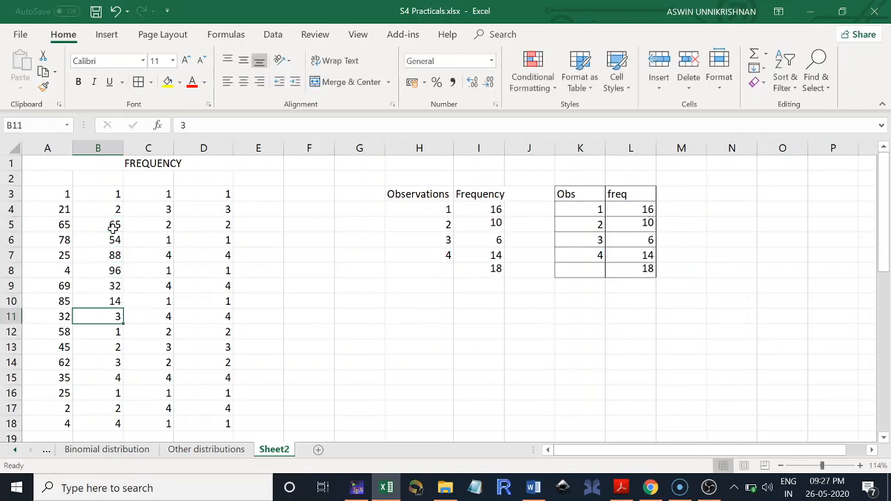
Step: Replace the data values in B11 to B15 with 15, 68, 54, 25 and 36
{"action": "type", "text": "15"}
{"action": "key", "text": "Return"}
{"action": "type", "text": "68"}
{"action": "key", "text": "Return"}
{"action": "type", "text": "54"}
{"action": "key", "text": "Return"}
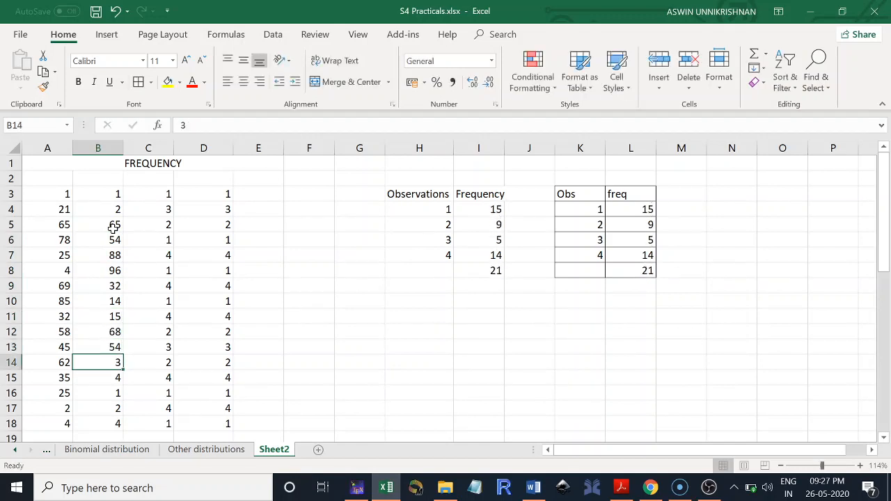
{"action": "type", "text": "25"}
{"action": "key", "text": "Return"}
{"action": "type", "text": "36"}
{"action": "key", "text": "Return"}
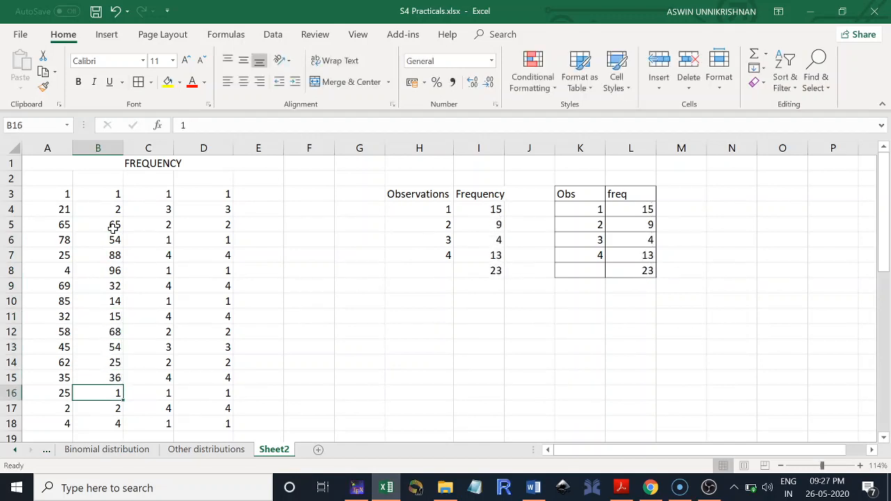
Step: Replace the data values in C5 to C8 with 25, 89, 45 and 63
{"action": "left_click", "coordinate": [171, 229]}
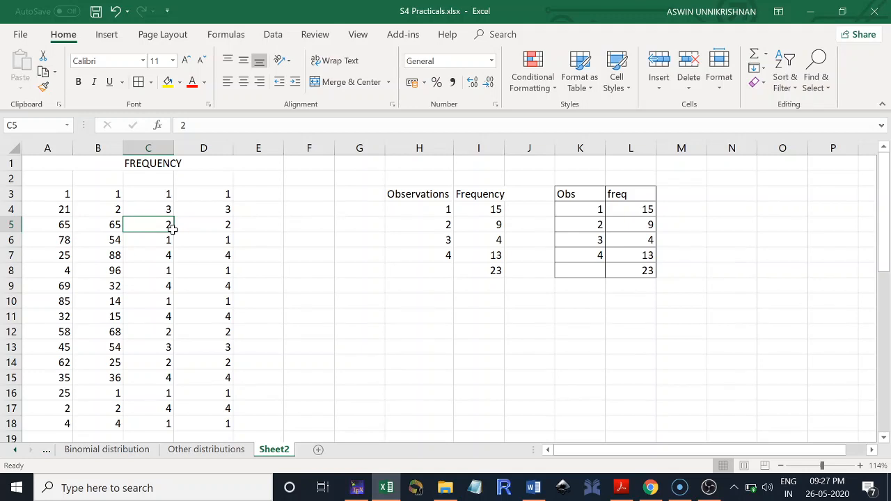
{"action": "type", "text": "25"}
{"action": "key", "text": "Return"}
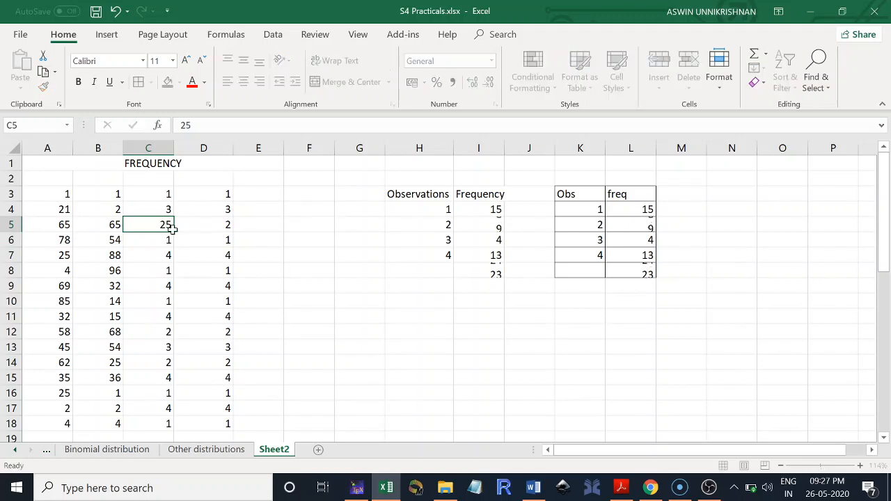
{"action": "type", "text": "89"}
{"action": "key", "text": "Return"}
{"action": "type", "text": "45"}
{"action": "key", "text": "Return"}
{"action": "type", "text": "63"}
{"action": "key", "text": "Return"}
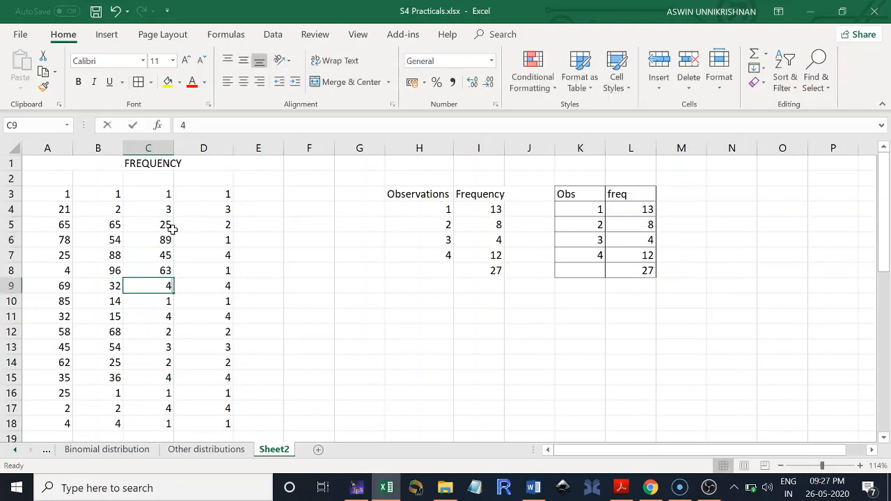
Step: Replace the data values in C9 to C12 with 32, 14, 75 and 85
{"action": "type", "text": "32"}
{"action": "key", "text": "Return"}
{"action": "type", "text": "14"}
{"action": "key", "text": "Return"}
{"action": "type", "text": "75"}
{"action": "key", "text": "Return"}
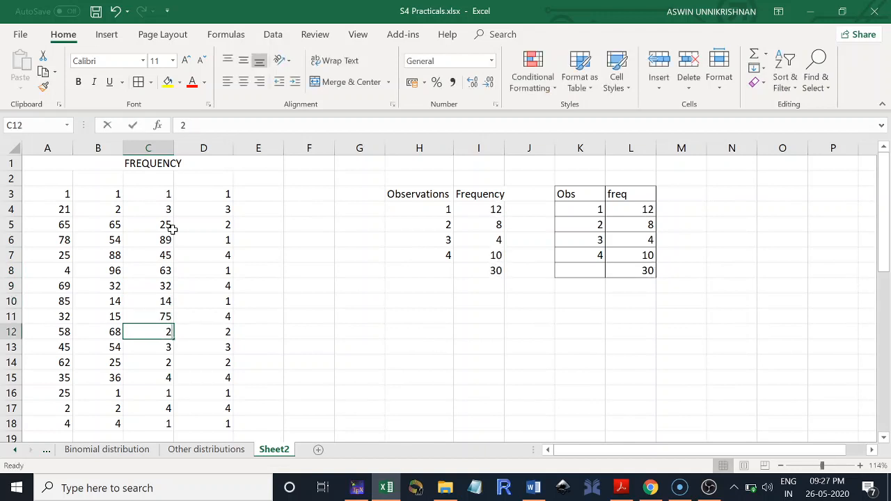
{"action": "type", "text": "85"}
{"action": "key", "text": "Return"}
Step: Replace the data values in C13 to C17 with 96, 36, 65, 48 and 75
{"action": "type", "text": "96"}
{"action": "key", "text": "Return"}
{"action": "type", "text": "36"}
{"action": "key", "text": "Return"}
{"action": "type", "text": "65"}
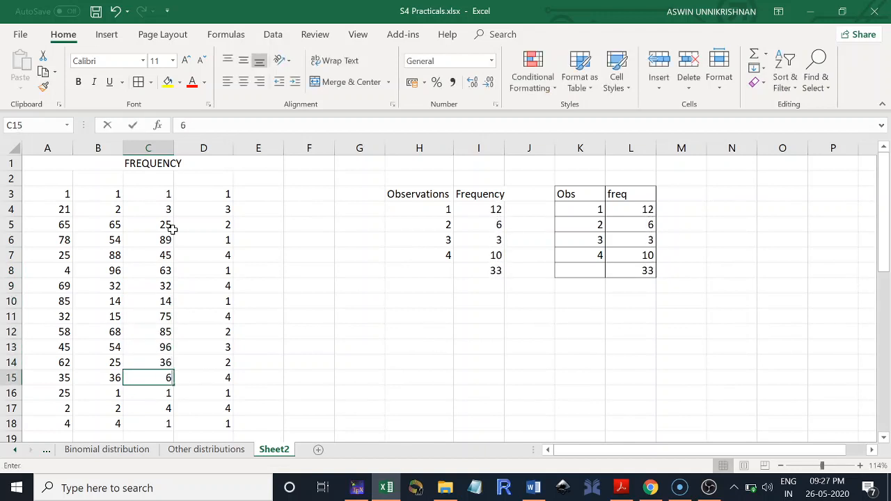
{"action": "key", "text": "Return"}
{"action": "type", "text": "48"}
{"action": "key", "text": "Return"}
{"action": "type", "text": "75"}
{"action": "key", "text": "ctrl+Return"}
{"action": "key", "text": "Return"}
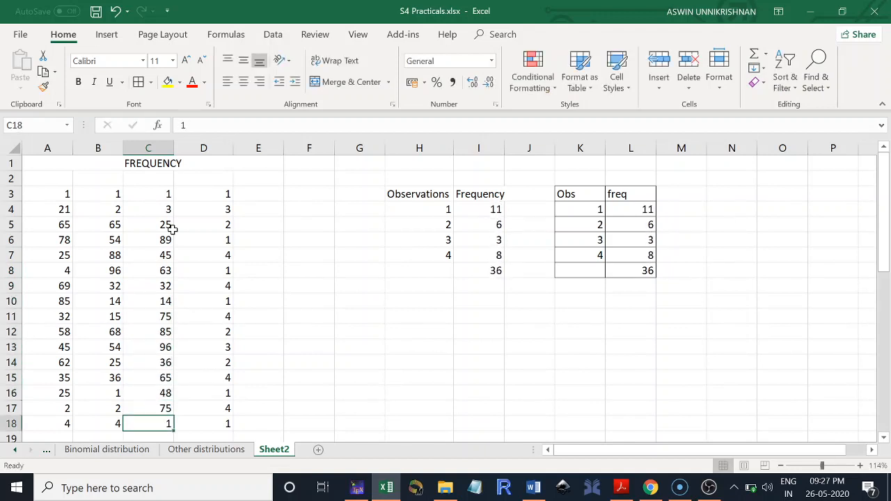
Step: Replace the data values in D7, C7 and B7 with 25, 47 and 89
{"action": "left_click", "coordinate": [202, 256]}
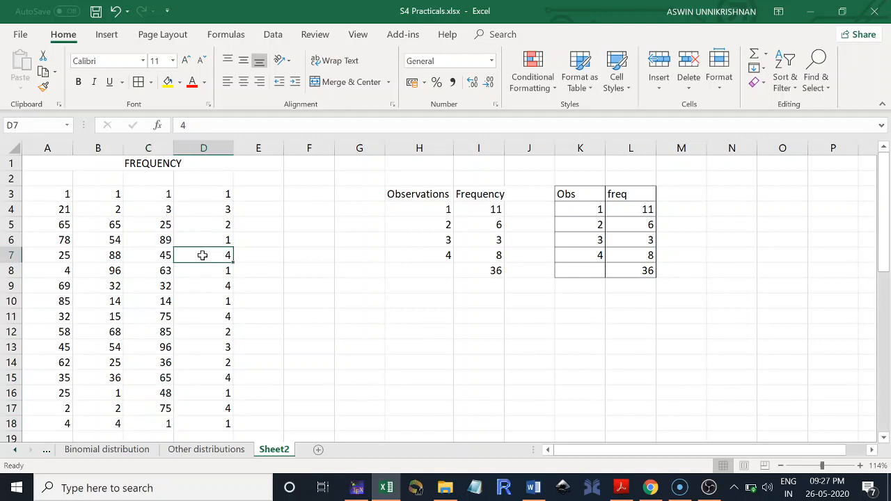
{"action": "type", "text": "25"}
{"action": "key", "text": "Left"}
{"action": "type", "text": "47"}
{"action": "key", "text": "Left"}
{"action": "type", "text": "89"}
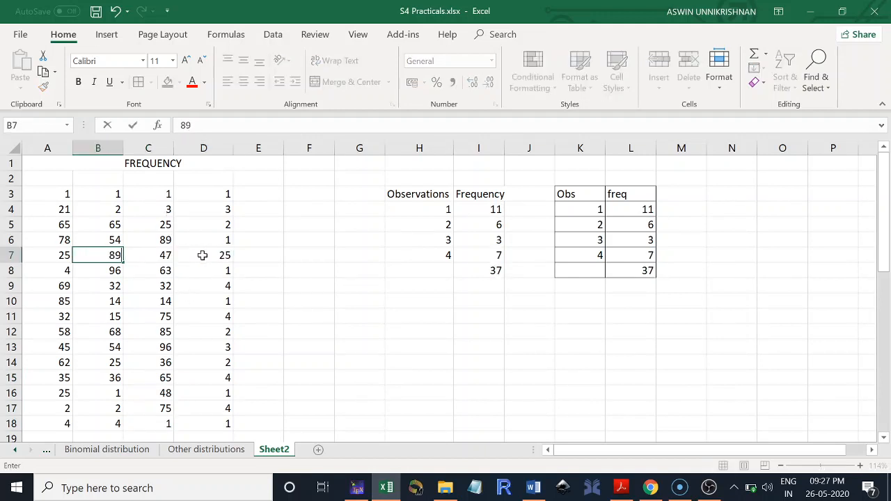
{"action": "key", "text": "Left"}
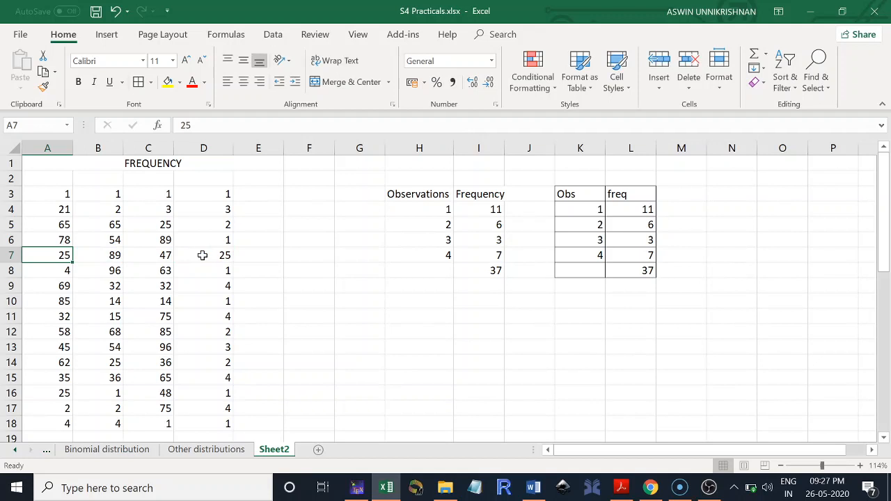
Step: Replace the data values in D7 to D9 with 56, 42 and 53
{"action": "left_click", "coordinate": [208, 261]}
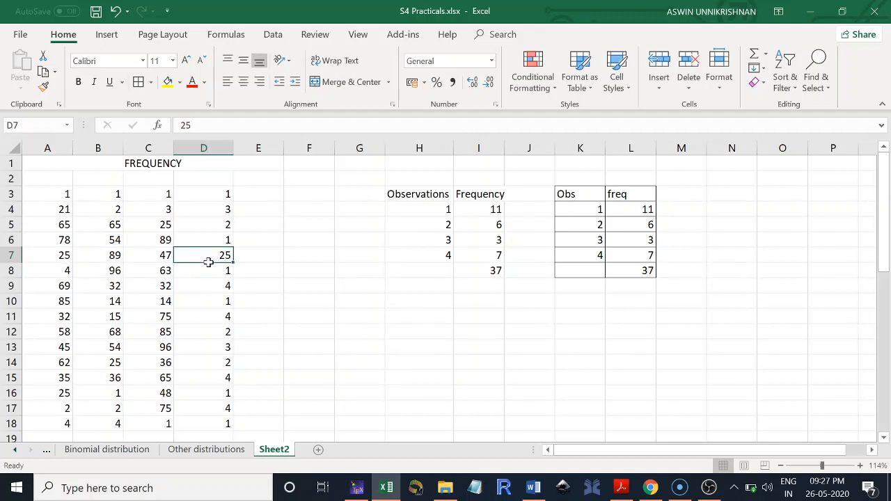
{"action": "type", "text": "56"}
{"action": "key", "text": "Return"}
{"action": "type", "text": "42"}
{"action": "key", "text": "Return"}
{"action": "type", "text": "53"}
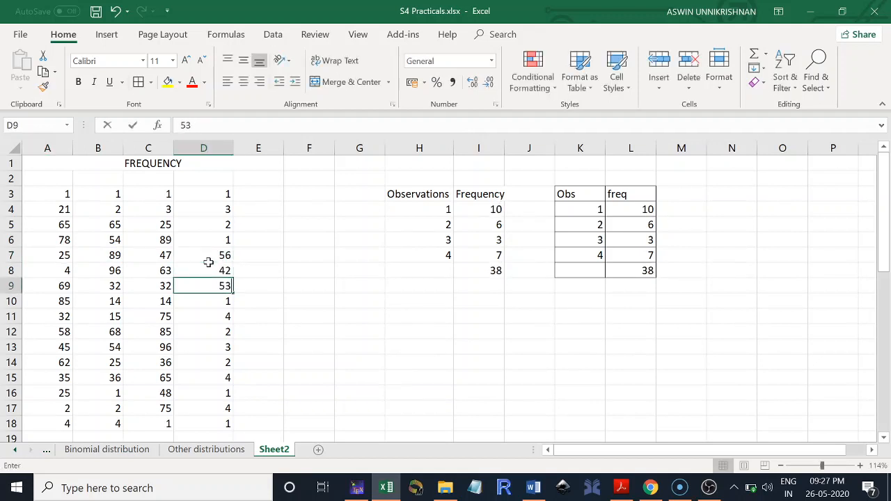
{"action": "key", "text": "Return"}
Step: Replace the data values in D10 to D13 with 69, 58, 47 and 12
{"action": "type", "text": "69"}
{"action": "key", "text": "Return"}
{"action": "type", "text": "58"}
{"action": "key", "text": "Return"}
{"action": "type", "text": "47 12"}
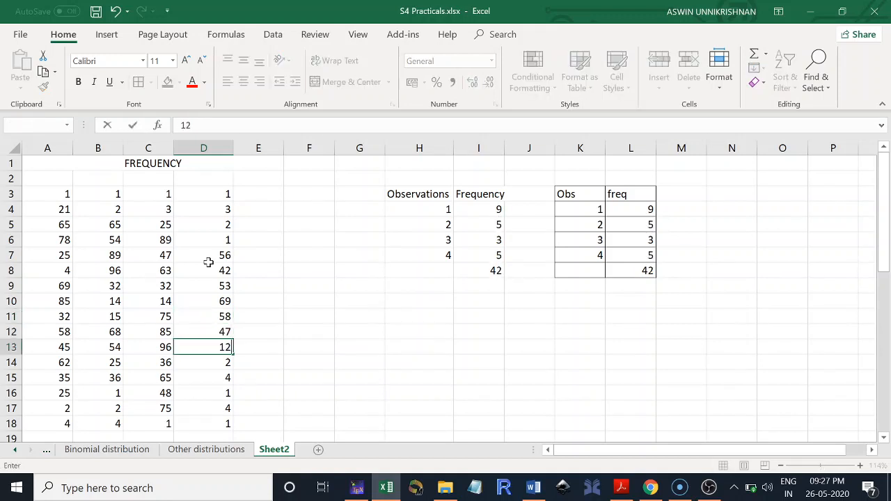
Step: Replace the data values in D14 to D16 with 53, 69 and 8
{"action": "type", "text": " 53"}
{"action": "key", "text": "Return"}
{"action": "type", "text": "69"}
{"action": "key", "text": "Return"}
{"action": "type", "text": "8"}
{"action": "key", "text": "Return"}
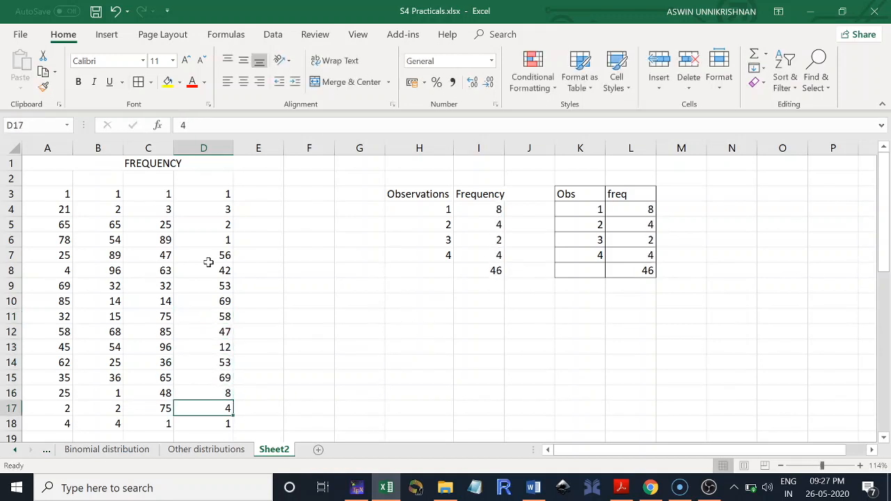
Step: Replace the data value in D17 with 28
{"action": "type", "text": "254"}
{"action": "key", "text": "Return"}
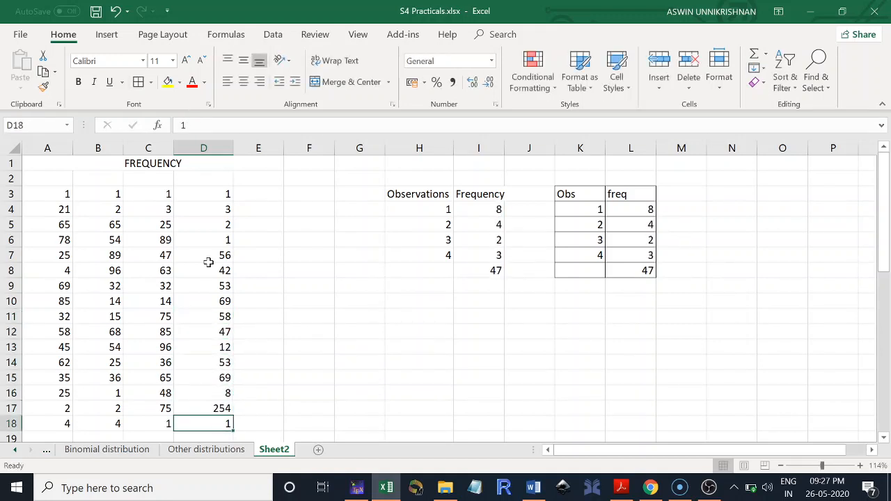
{"action": "left_click", "coordinate": [211, 402]}
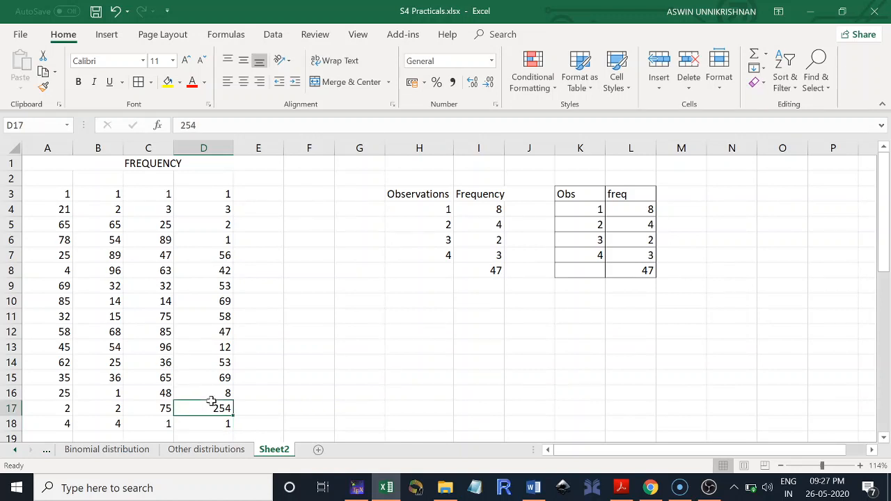
{"action": "type", "text": "2"}
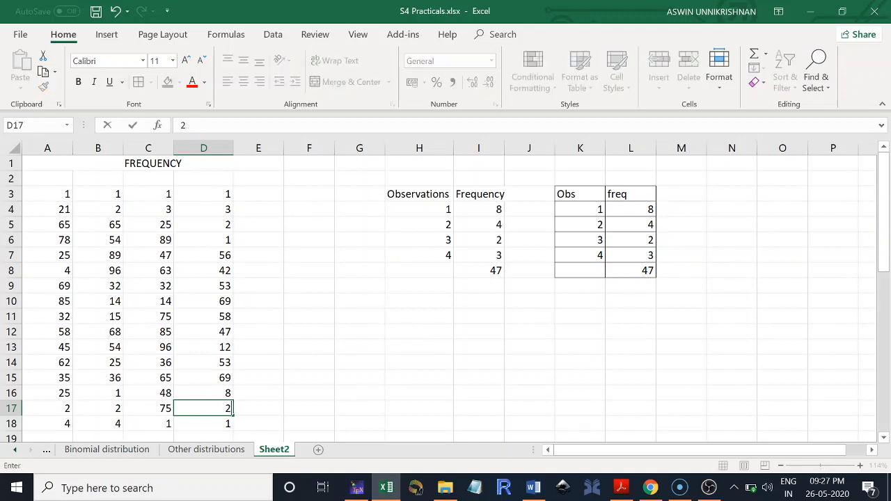
{"action": "type", "text": "8"}
{"action": "key", "text": "Return"}
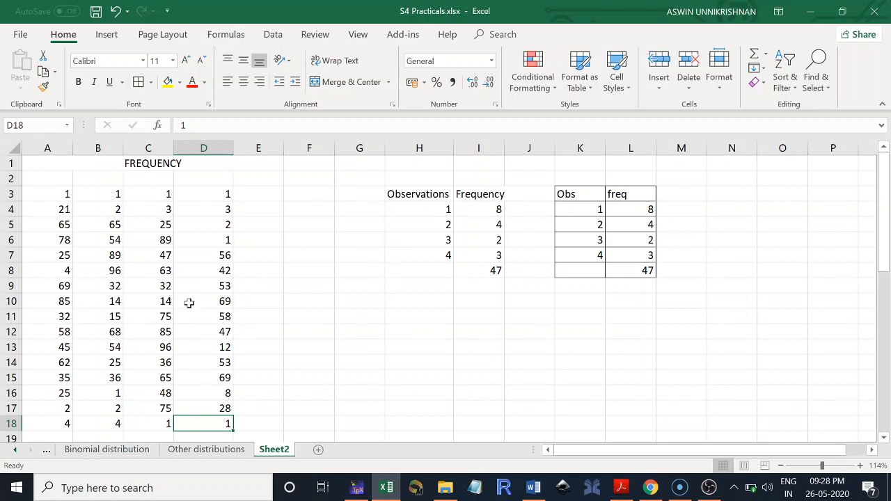
Step: Enter the heading Upper bounds in H11 to begin a second frequency table
{"action": "left_click", "coordinate": [416, 317]}
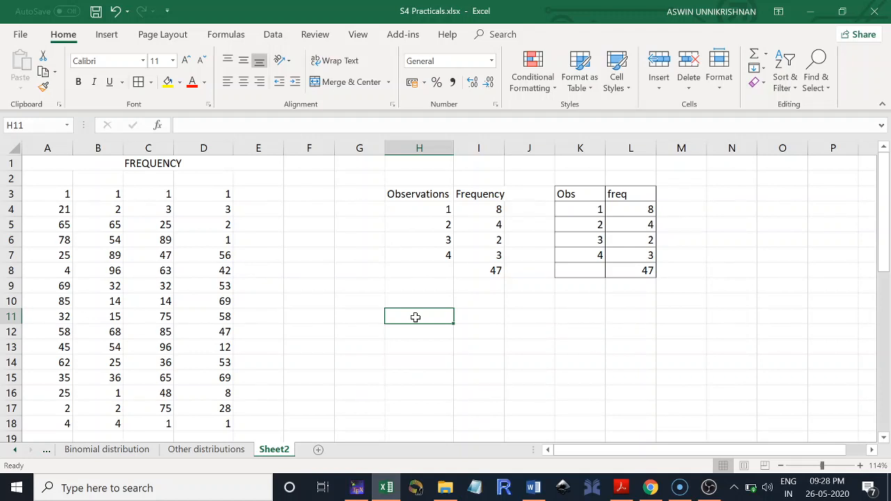
{"action": "type", "text": "c"}
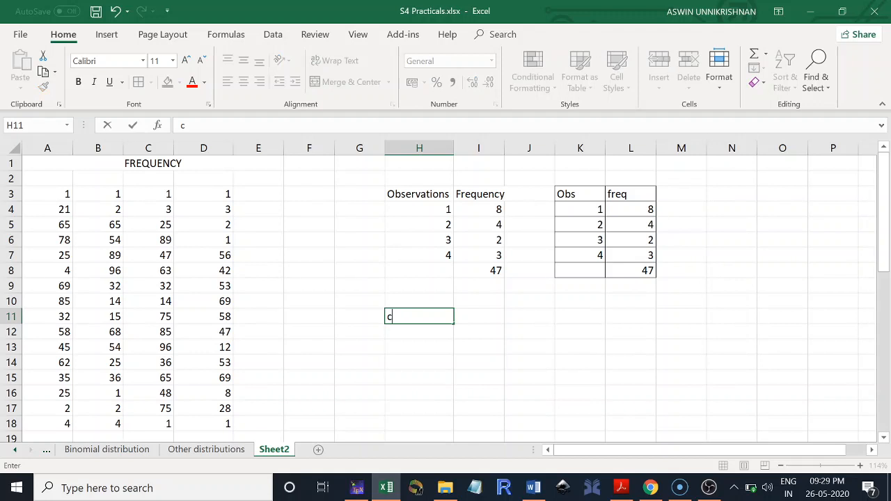
{"action": "type", "text": "L"}
{"action": "key", "text": "BackSpace"}
{"action": "key", "text": "BackSpace"}
{"action": "type", "text": "uPPER"}
{"action": "key", "text": "BackSpace"}
{"action": "key", "text": "BackSpace"}
{"action": "key", "text": "BackSpace"}
{"action": "key", "text": "BackSpace"}
{"action": "key", "text": "BackSpace"}
{"action": "type", "text": "Upper b"}
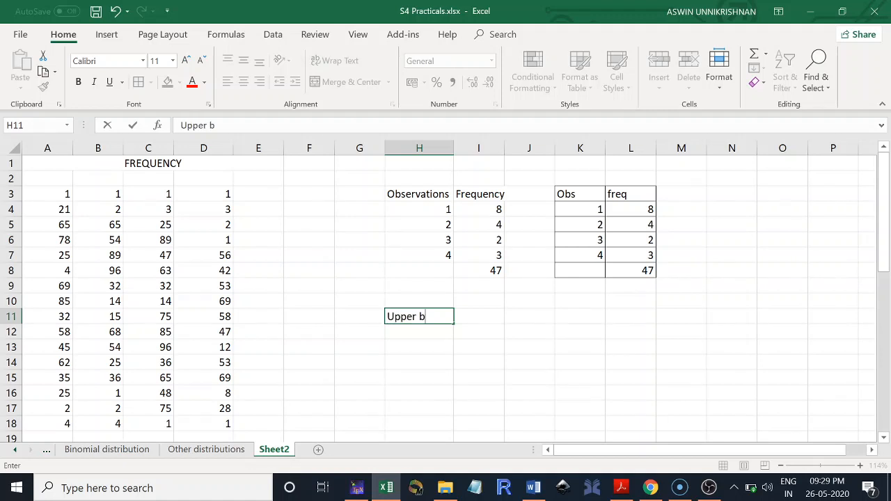
{"action": "type", "text": "ounds"}
{"action": "key", "text": "F2"}
Step: Enter the heading Freq in I11 beside the Upper bounds heading
{"action": "left_click", "coordinate": [494, 315]}
{"action": "type", "text": "Fre"}
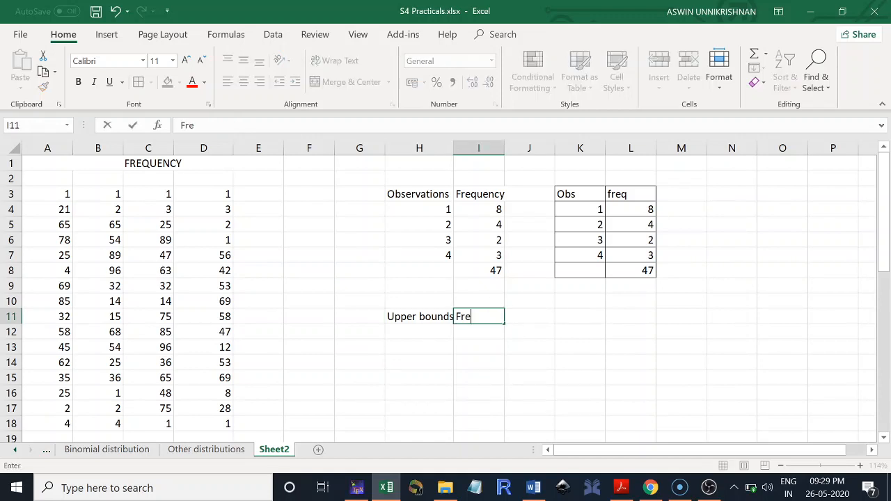
{"action": "type", "text": "q"}
Step: Enter the upper bounds 10, 20, 30, 40 and 50 in H12 to H16
{"action": "left_click", "coordinate": [424, 325]}
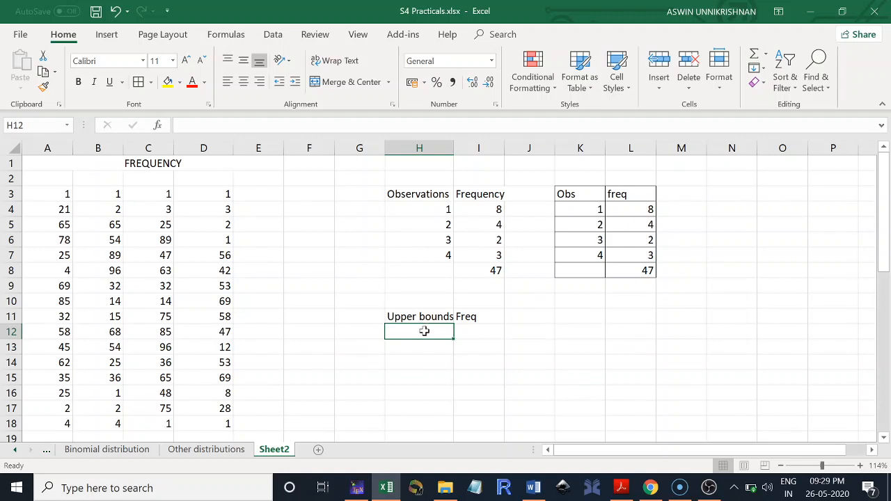
{"action": "type", "text": "10"}
{"action": "key", "text": "Return"}
{"action": "type", "text": "20"}
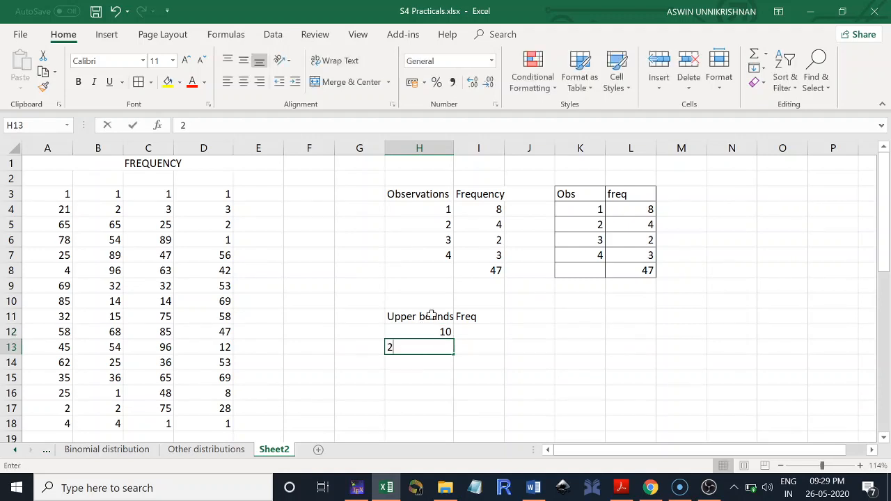
{"action": "key", "text": "Return"}
{"action": "type", "text": "30"}
{"action": "key", "text": "Return"}
{"action": "type", "text": "40"}
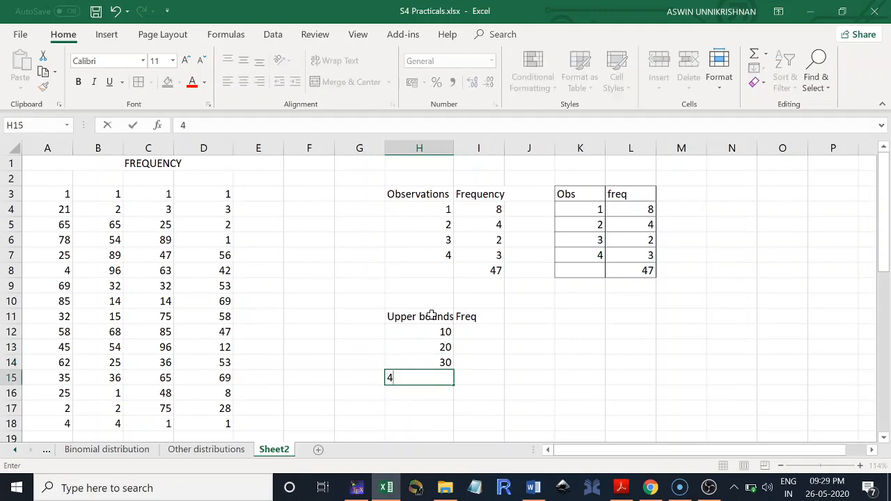
{"action": "key", "text": "Return"}
{"action": "type", "text": "50"}
{"action": "key", "text": "Return"}
Step: Enter the upper bounds 60, 70, 80, 90 and 100 in H17 to H21
{"action": "type", "text": "60"}
{"action": "key", "text": "Return"}
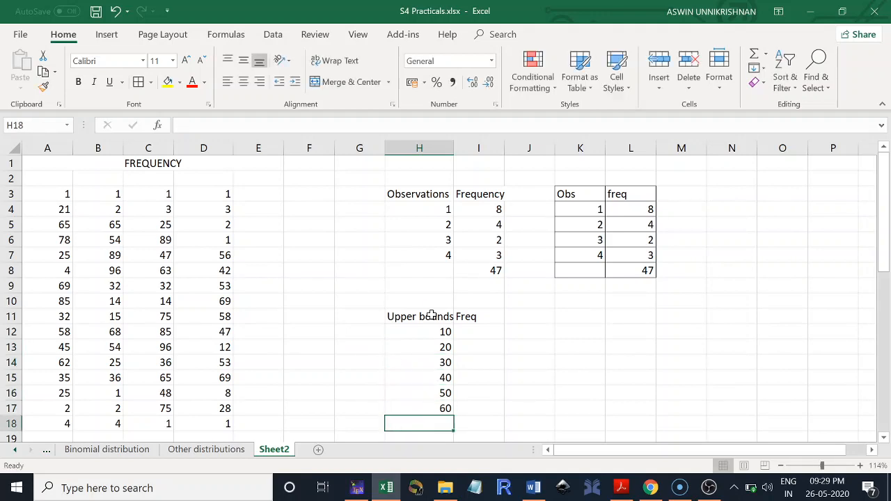
{"action": "type", "text": "70"}
{"action": "key", "text": "Return"}
{"action": "type", "text": "80"}
{"action": "key", "text": "Return"}
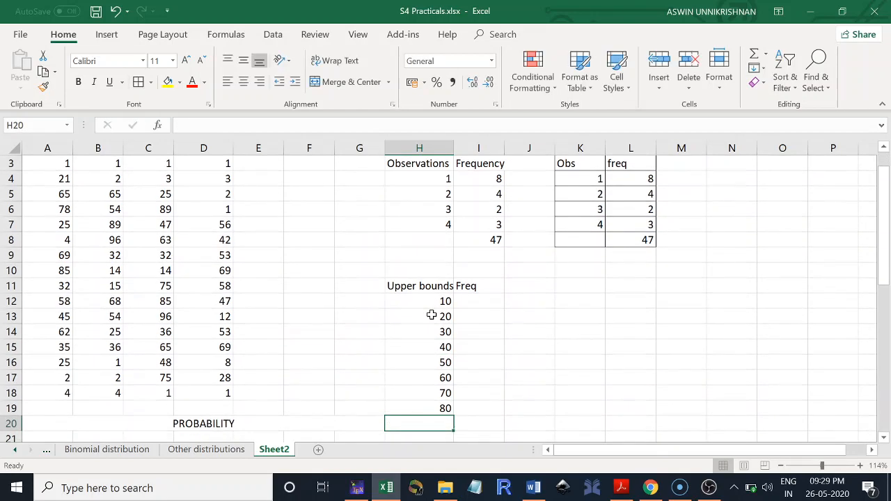
{"action": "type", "text": "90"}
{"action": "key", "text": "Return"}
{"action": "type", "text": "100"}
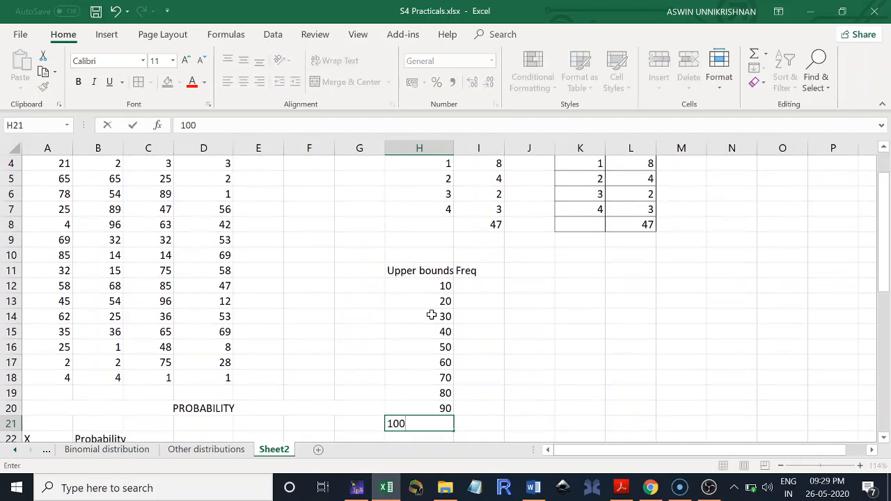
{"action": "key", "text": "Return"}
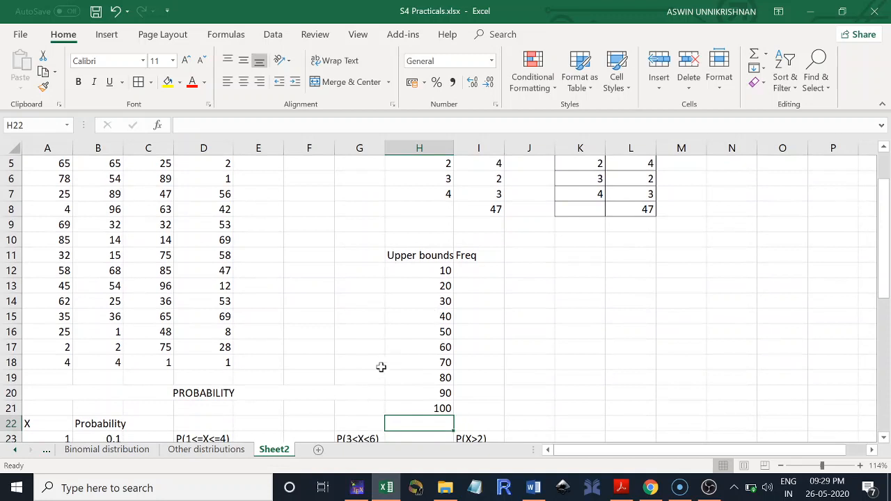
Step: Copy the Upper bounds and Freq table in H11:I21 to the cells starting at F3
{"action": "left_click", "coordinate": [431, 255]}
{"action": "left_click_drag", "start_coordinate": [434, 271], "coordinate": [477, 406]}
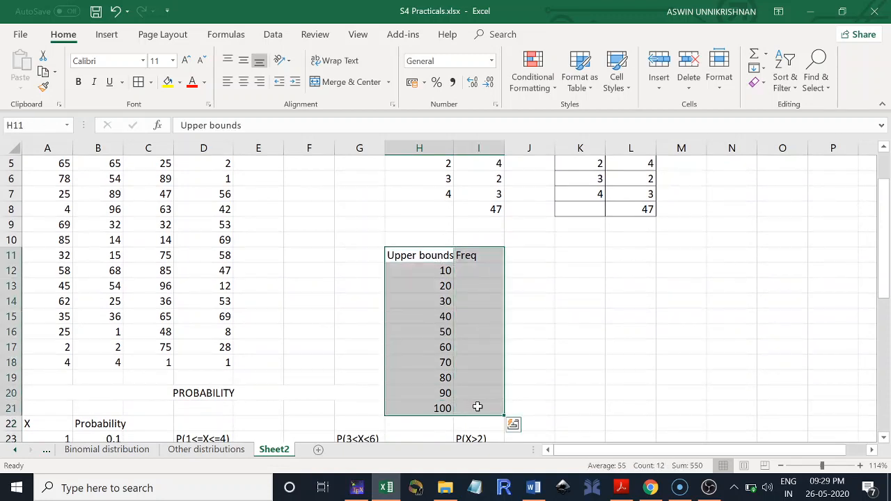
{"action": "key", "text": "ctrl+c"}
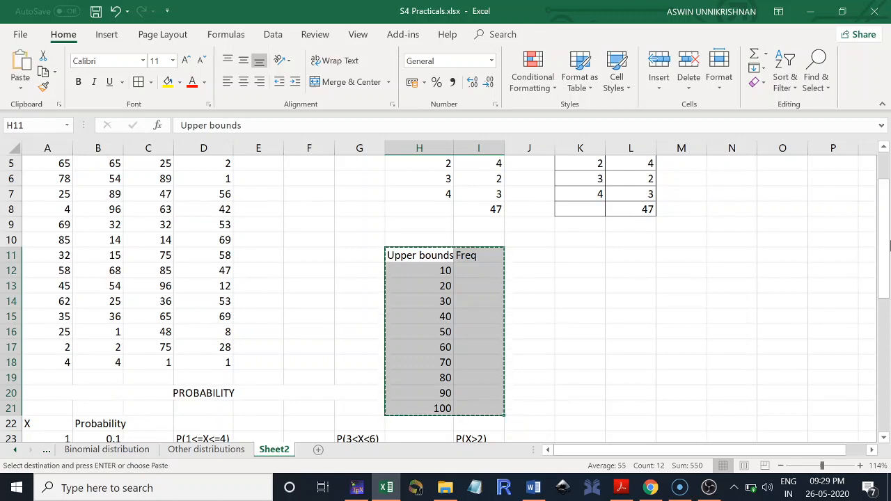
{"action": "left_click_drag", "start_coordinate": [883, 209], "coordinate": [887, 183]}
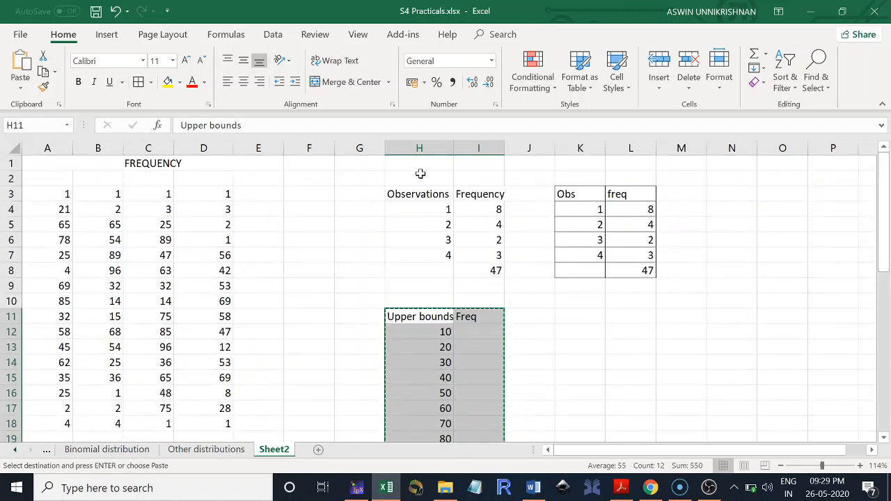
{"action": "left_click", "coordinate": [289, 194]}
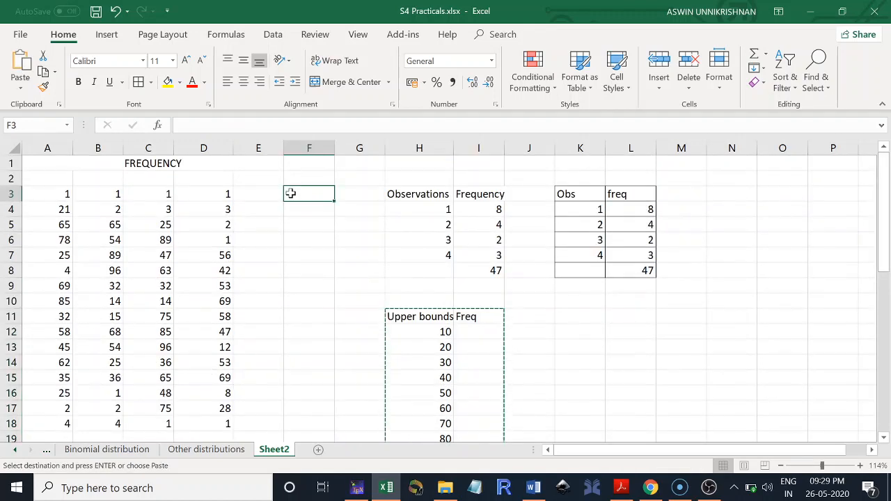
{"action": "key", "text": "ctrl+v"}
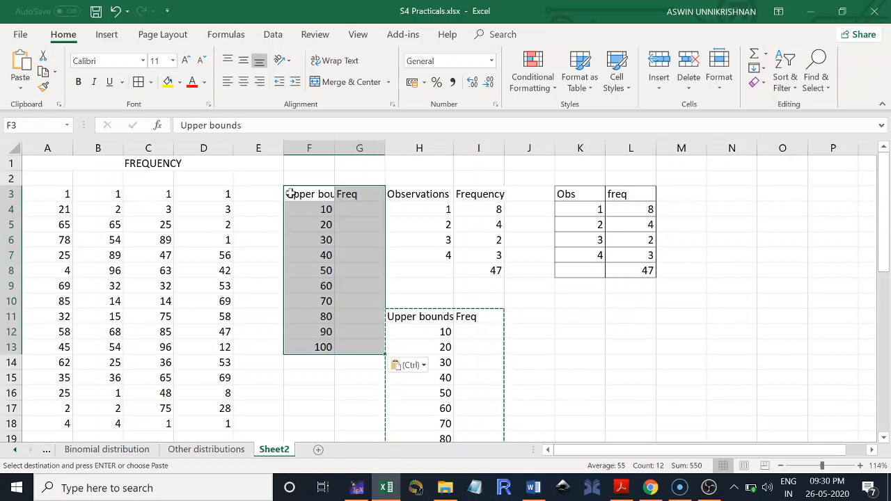
Step: Insert an empty column before the Observations column and fit the width of column F to its contents
{"action": "left_click", "coordinate": [411, 147]}
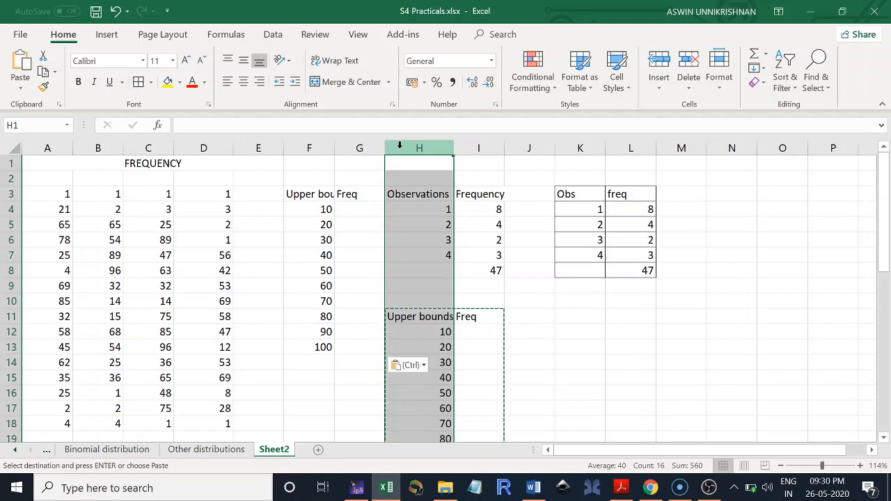
{"action": "right_click", "coordinate": [402, 151]}
{"action": "left_click", "coordinate": [436, 245]}
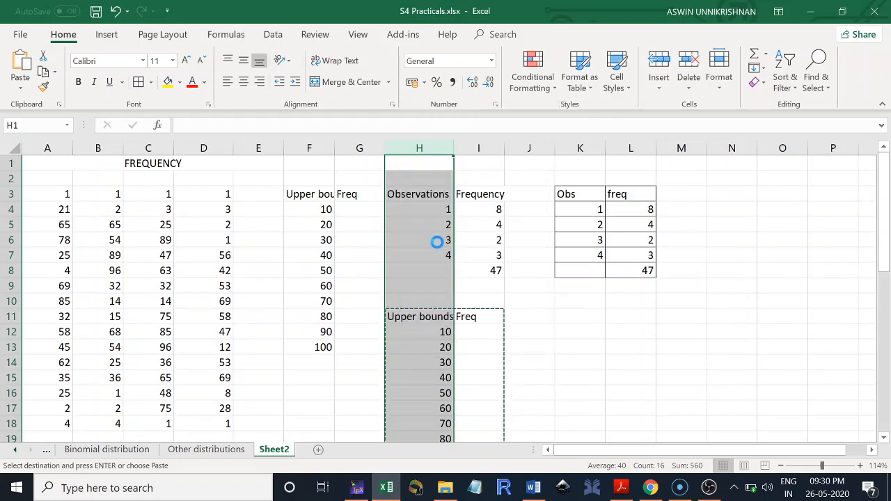
{"action": "left_click", "coordinate": [427, 257]}
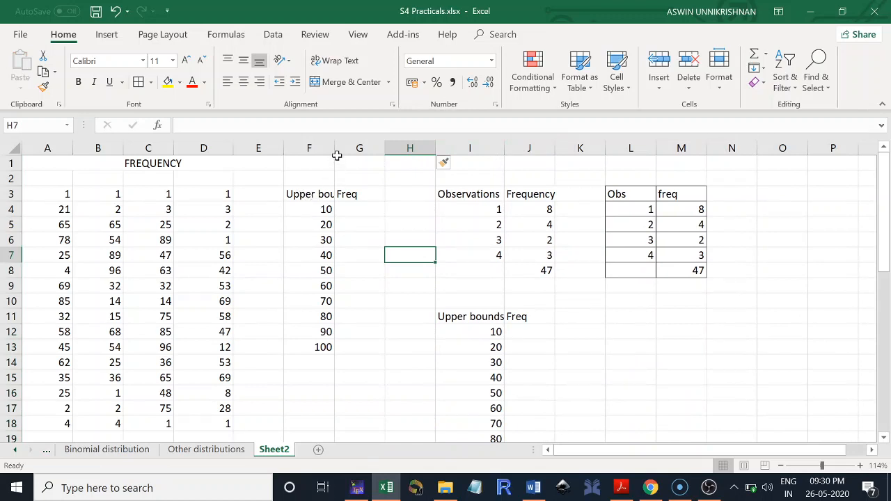
{"action": "double_click", "coordinate": [335, 152]}
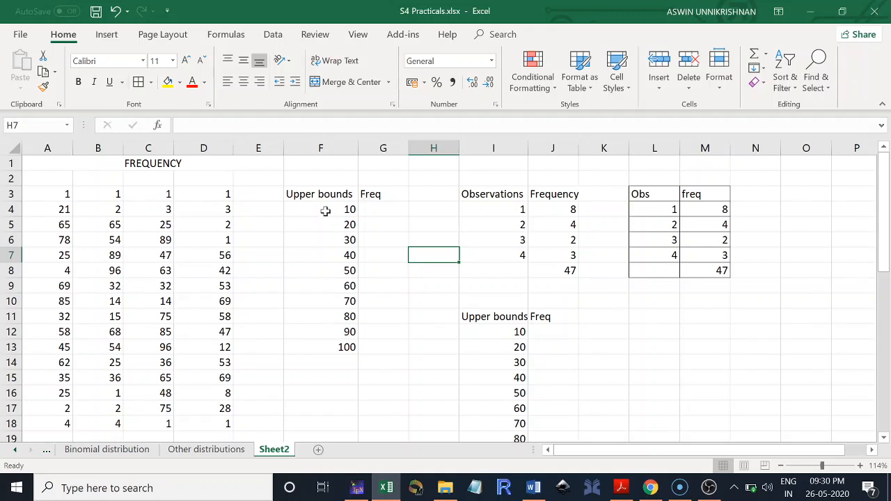
Step: Start a FREQUENCY function for the range G4:G14 with A3:D18 as its data array
{"action": "left_click", "coordinate": [378, 207]}
{"action": "left_click_drag", "start_coordinate": [378, 209], "coordinate": [394, 356]}
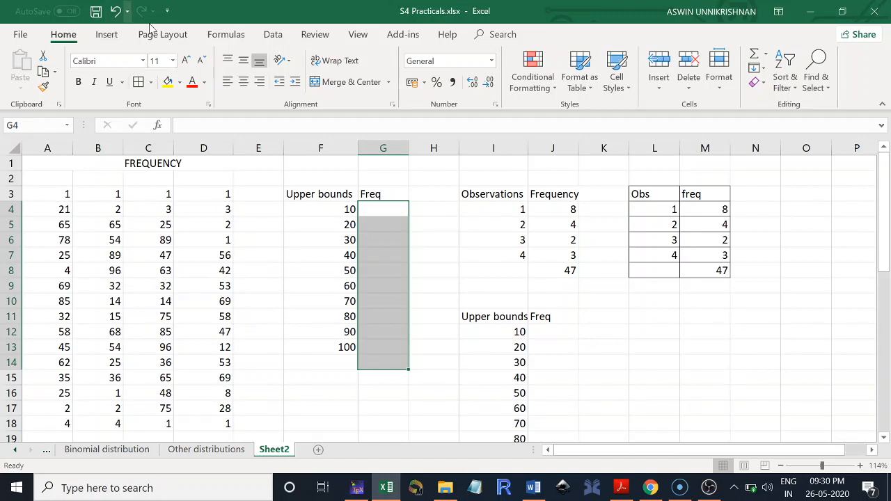
{"action": "left_click", "coordinate": [228, 35]}
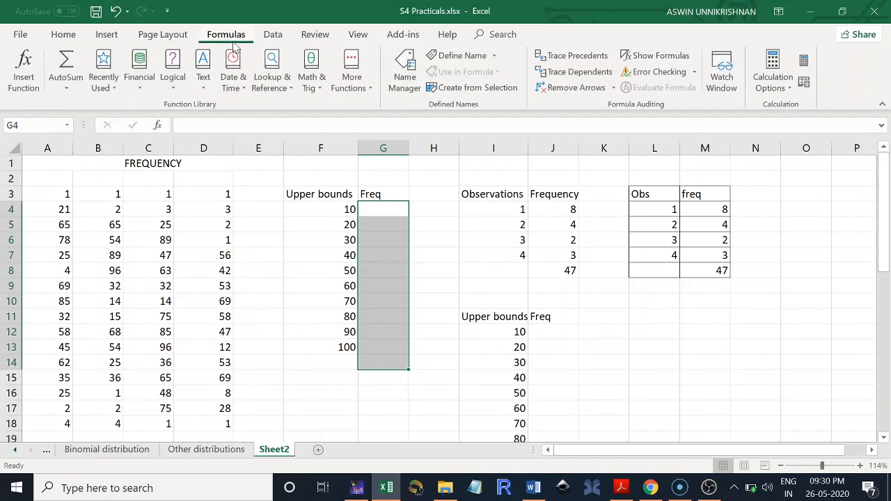
{"action": "left_click", "coordinate": [106, 81]}
{"action": "left_click", "coordinate": [124, 104]}
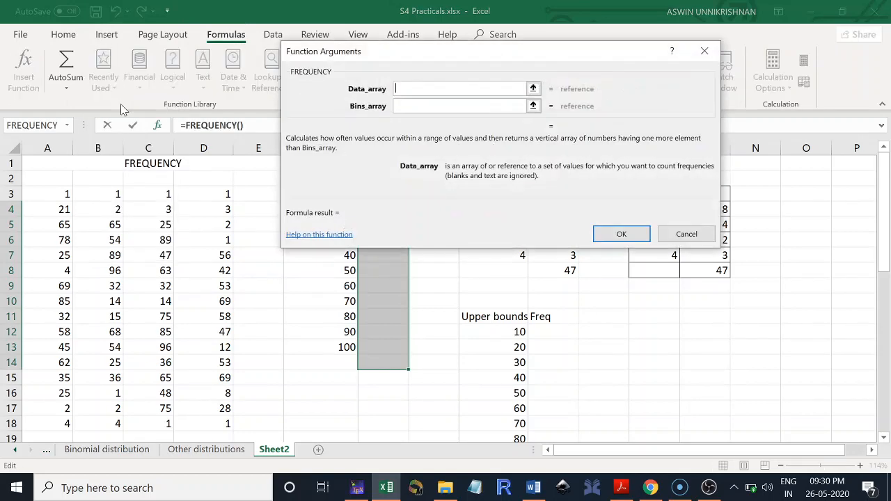
{"action": "left_click_drag", "start_coordinate": [369, 65], "coordinate": [508, 65]}
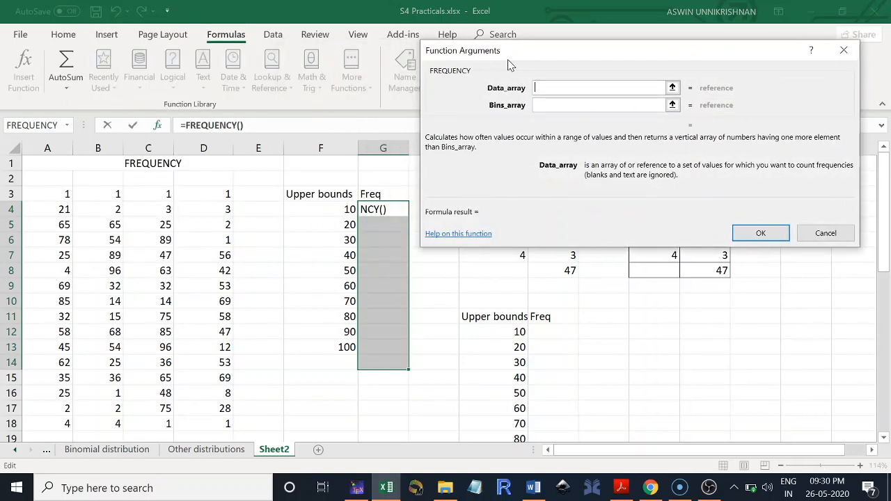
{"action": "left_click_drag", "start_coordinate": [34, 194], "coordinate": [219, 432]}
{"action": "left_click", "coordinate": [219, 433]}
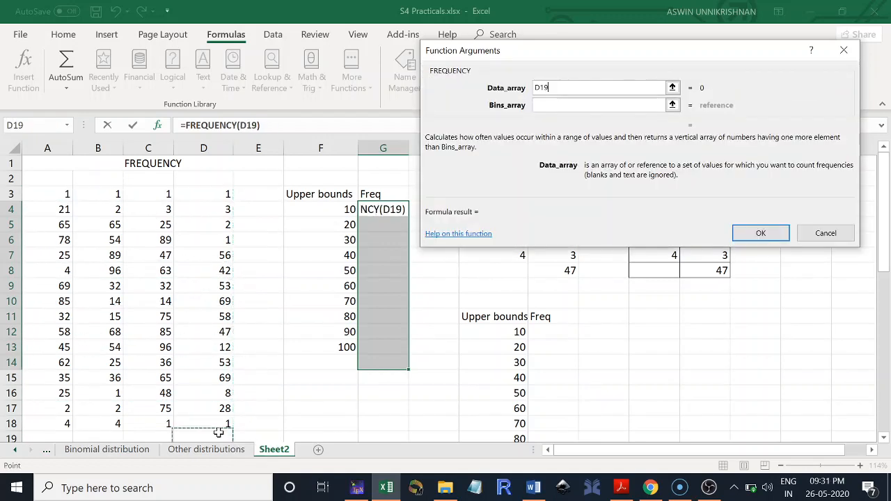
{"action": "left_click_drag", "start_coordinate": [37, 193], "coordinate": [209, 423]}
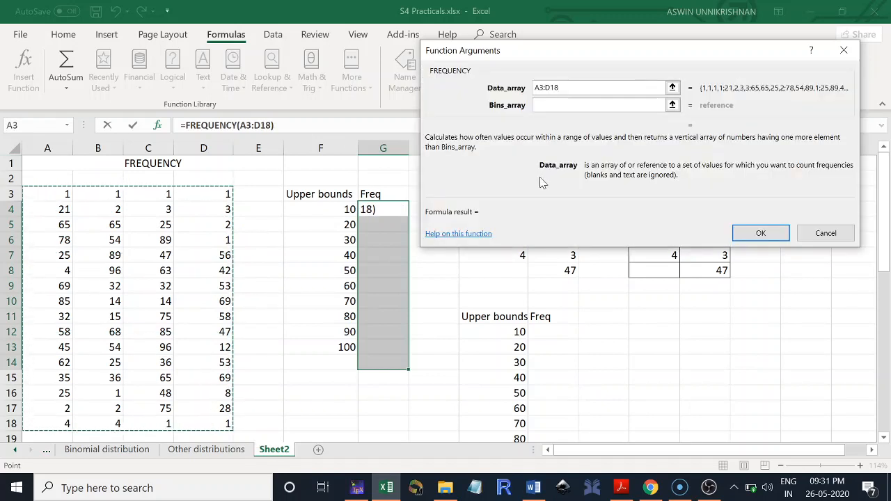
Step: Set F4:F13 as the bins array and enter the FREQUENCY function as an array formula across G4:G14
{"action": "left_click", "coordinate": [662, 104]}
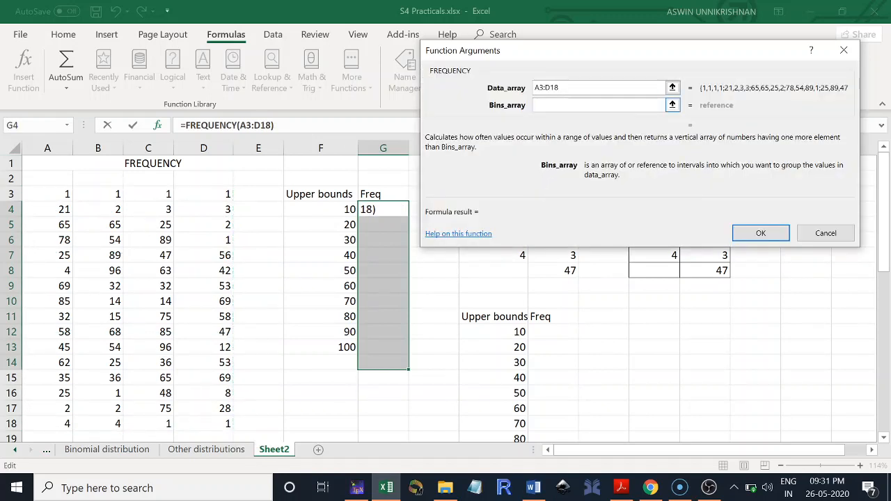
{"action": "left_click_drag", "start_coordinate": [330, 202], "coordinate": [331, 346]}
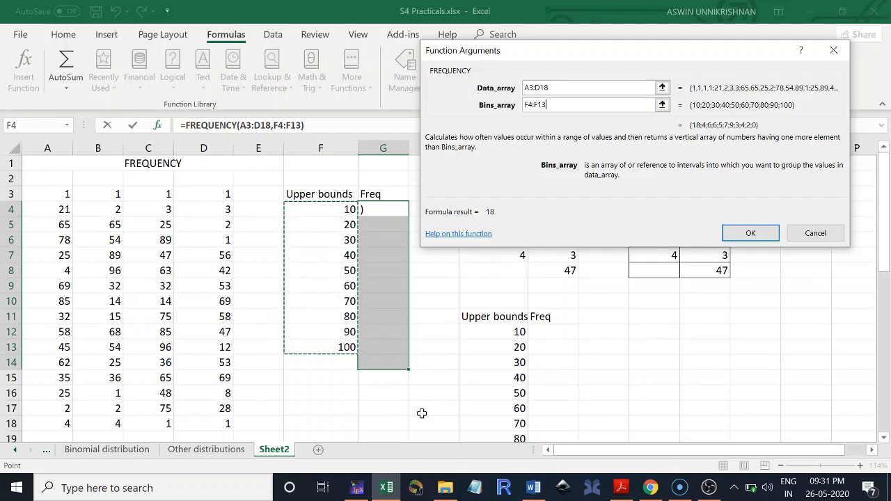
{"action": "key", "text": "ctrl+shift+Return"}
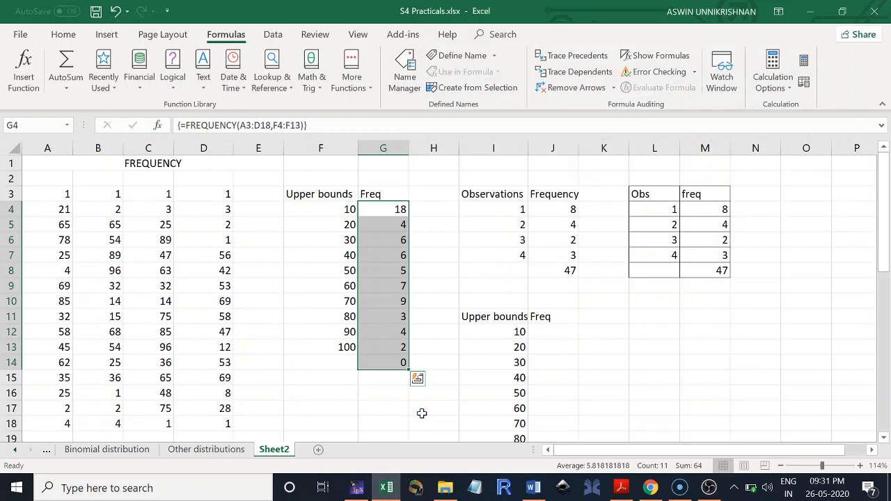
{"action": "left_click", "coordinate": [331, 393]}
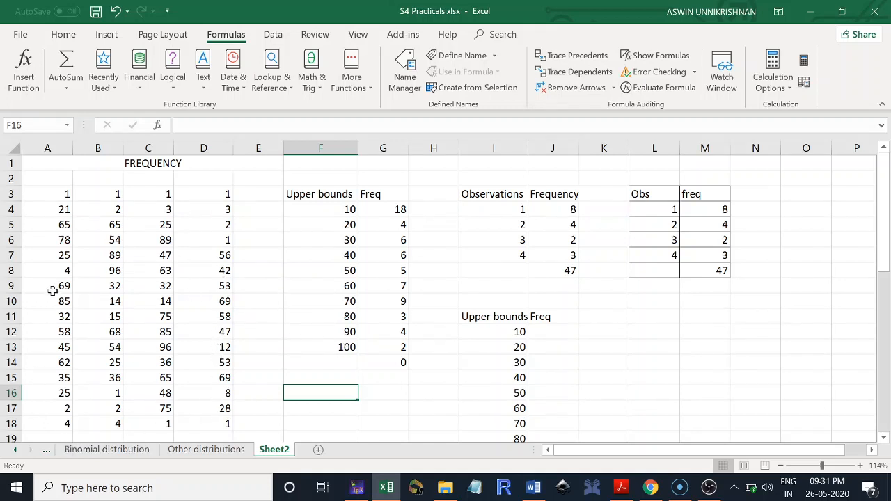
Step: Insert two more empty columns at column H, before the Observations table
{"action": "mouse_move", "coordinate": [885, 199]}
{"action": "left_mouse_down"}
{"action": "mouse_move", "coordinate": [884, 230]}
{"action": "mouse_move", "coordinate": [885, 200]}
{"action": "left_mouse_up"}
{"action": "left_click", "coordinate": [449, 147]}
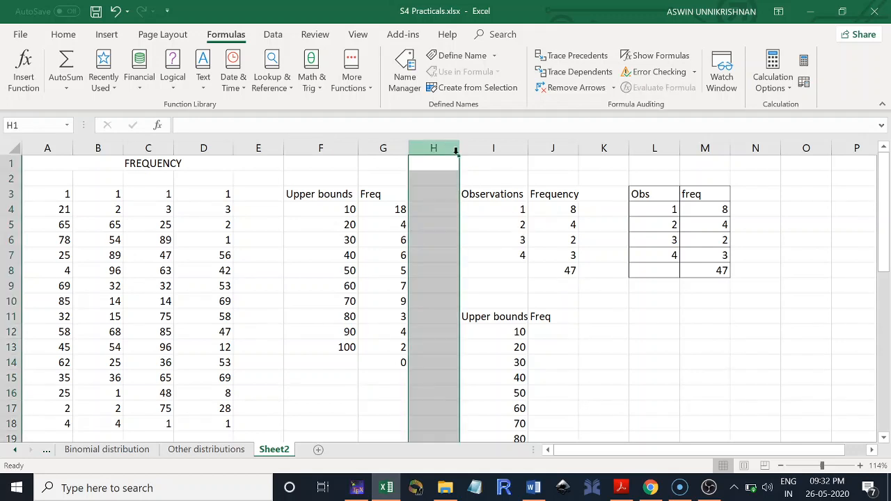
{"action": "right_click", "coordinate": [432, 145]}
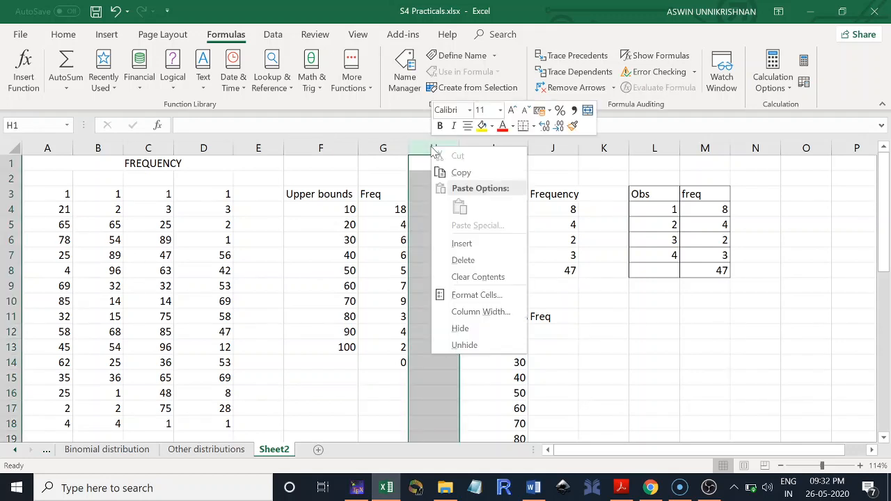
{"action": "left_click", "coordinate": [468, 241]}
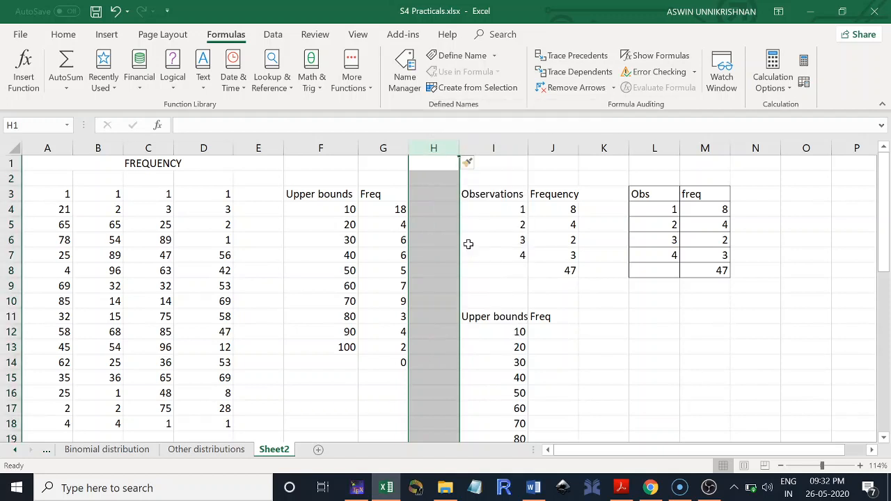
{"action": "right_click", "coordinate": [444, 148]}
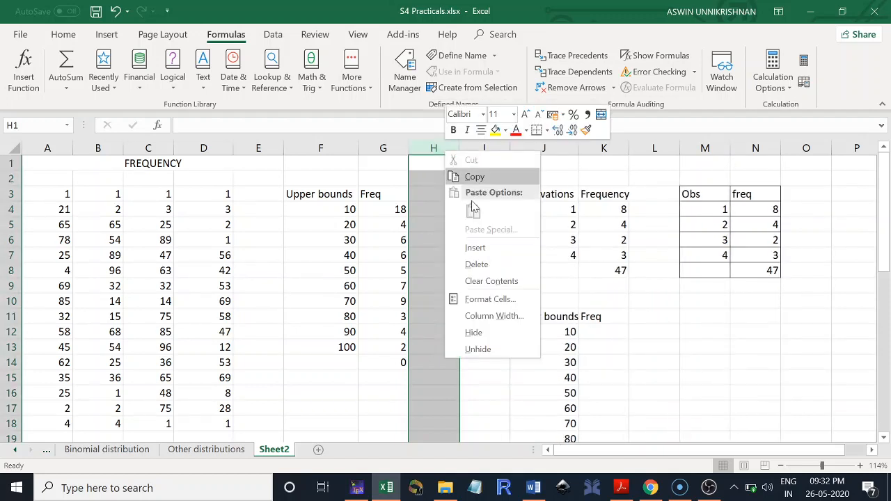
{"action": "left_click", "coordinate": [476, 248]}
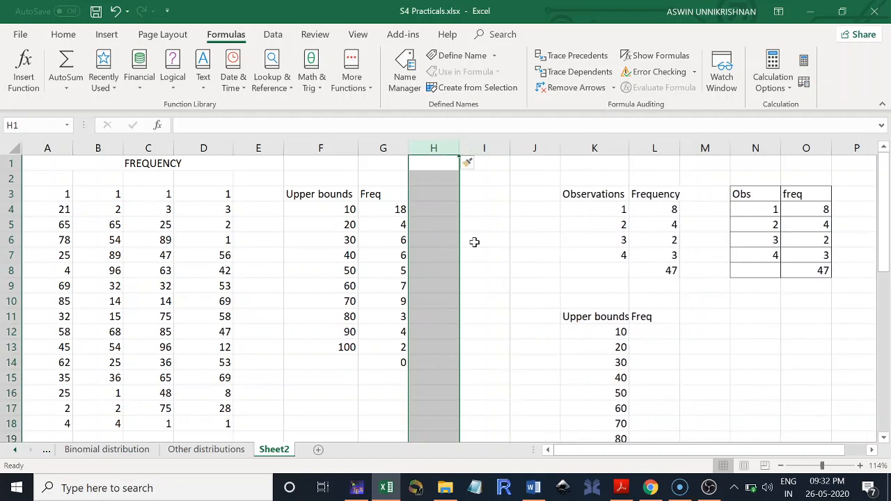
Step: Enter the heading Class in H3 and the classes 0-10, 10-20 and 20-30 in H4 to H6
{"action": "left_click", "coordinate": [442, 197]}
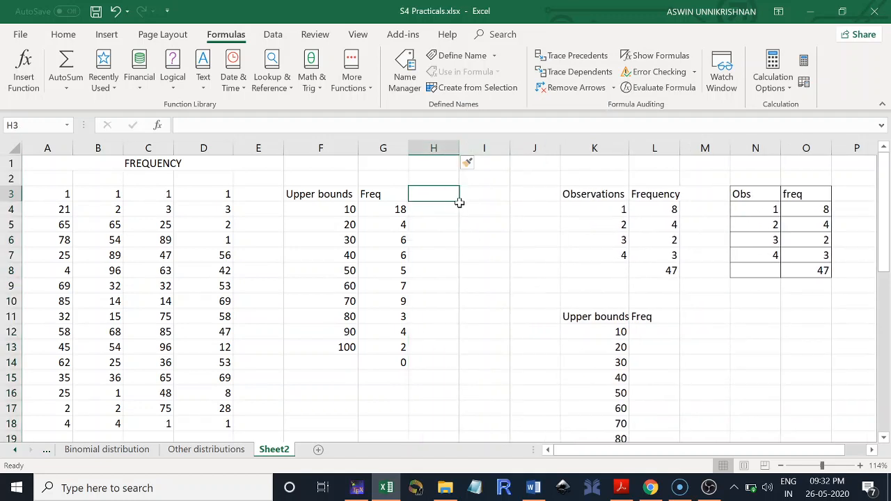
{"action": "type", "text": "Class"}
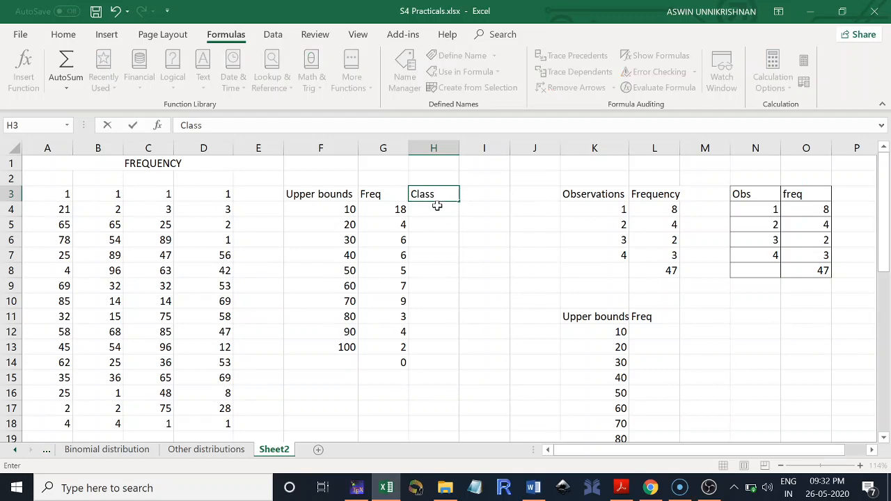
{"action": "key", "text": "Return"}
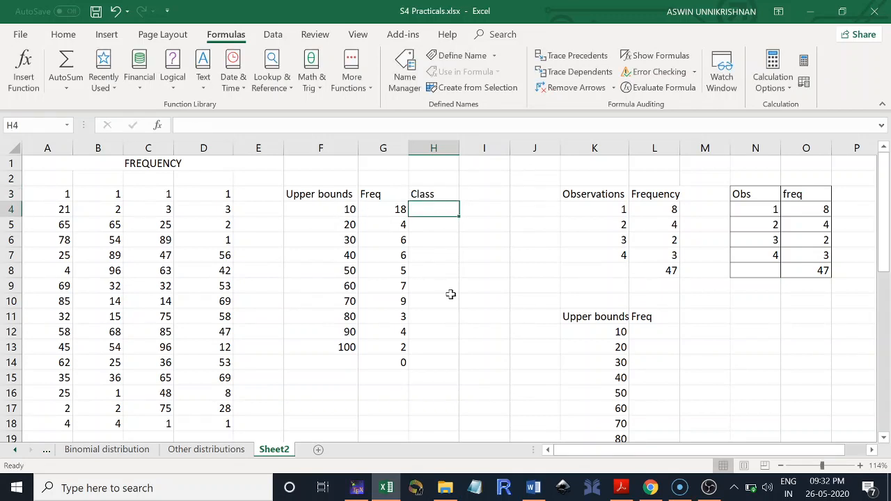
{"action": "type", "text": "0"}
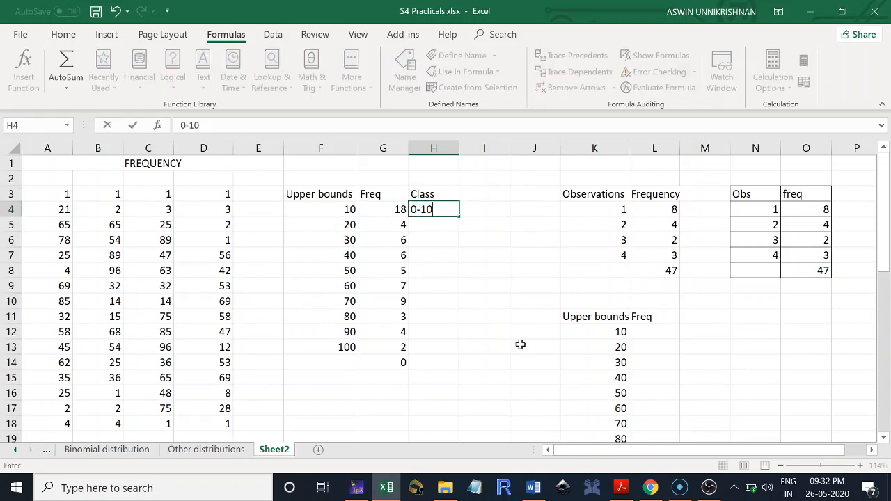
{"action": "type", "text": "-10"}
{"action": "key", "text": "Return"}
{"action": "type", "text": "10-20"}
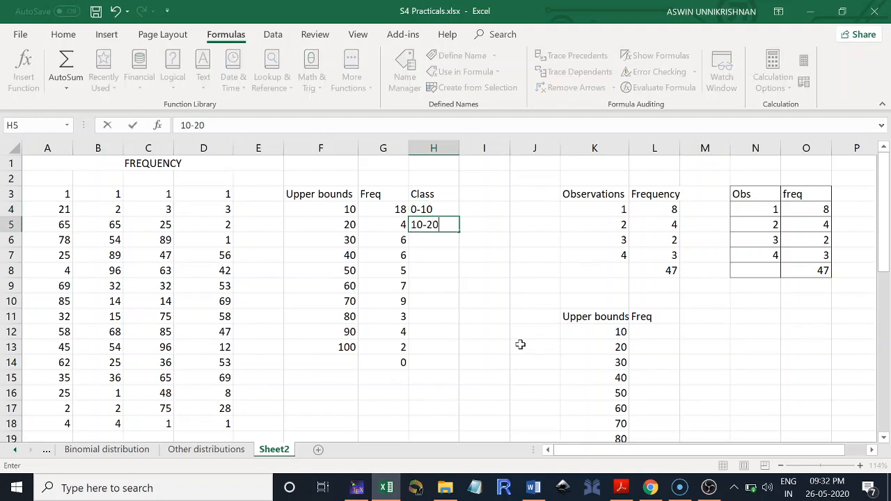
{"action": "key", "text": "Return"}
{"action": "type", "text": "20-"}
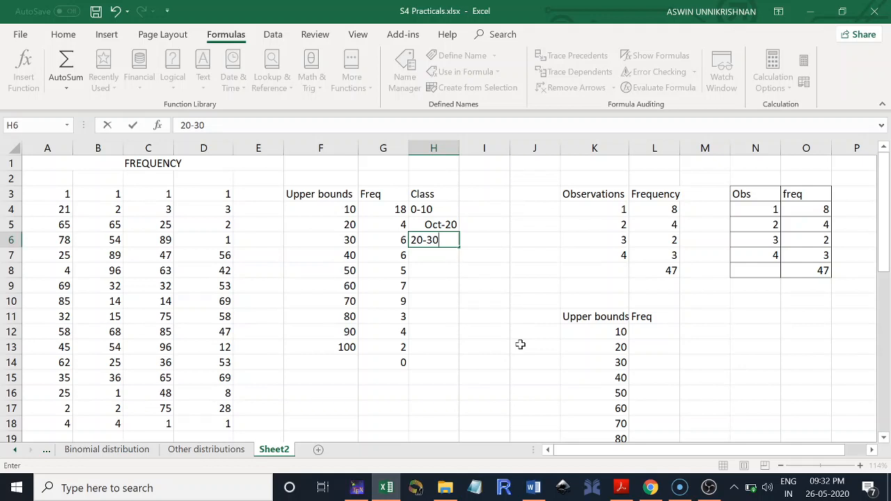
{"action": "type", "text": "30"}
{"action": "key", "text": "Return"}
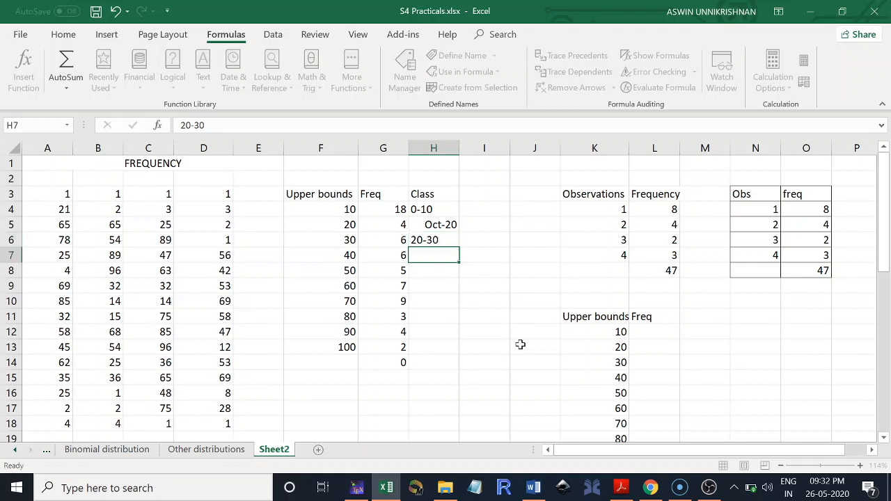
Step: Format the class cells H4:H13 as Text
{"action": "left_click", "coordinate": [433, 227]}
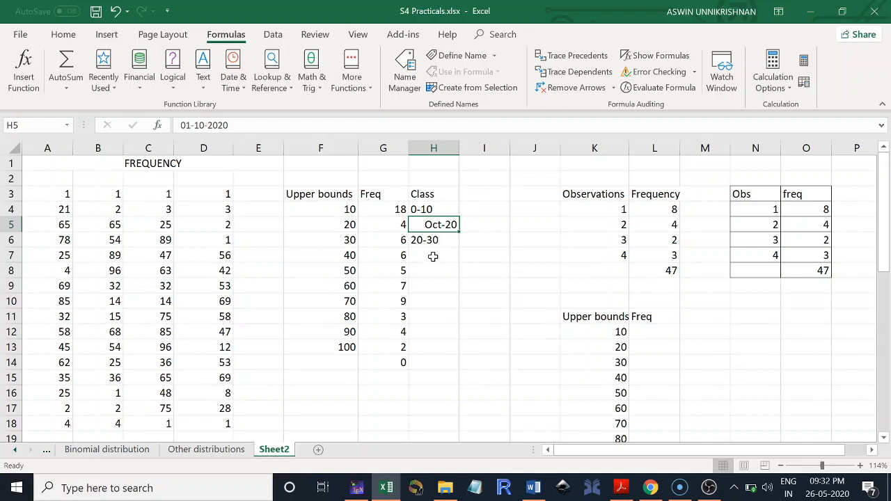
{"action": "left_click", "coordinate": [433, 209]}
{"action": "left_click_drag", "start_coordinate": [433, 209], "coordinate": [437, 349]}
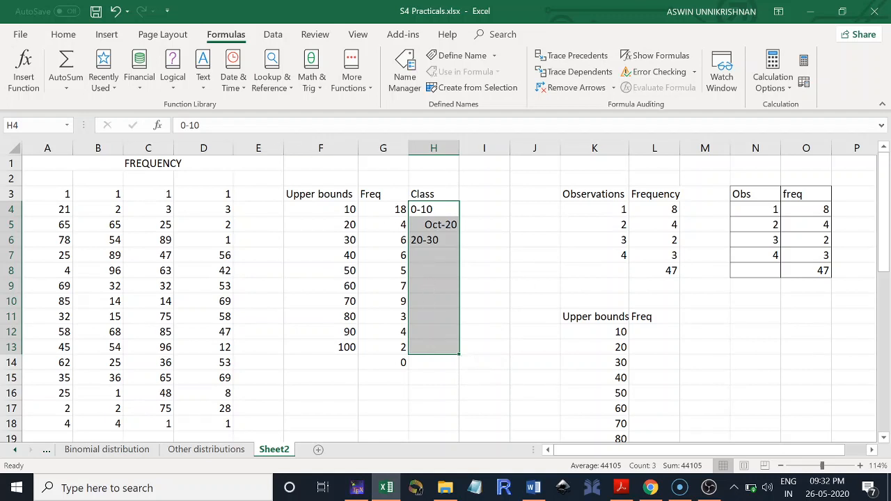
{"action": "right_click", "coordinate": [424, 209]}
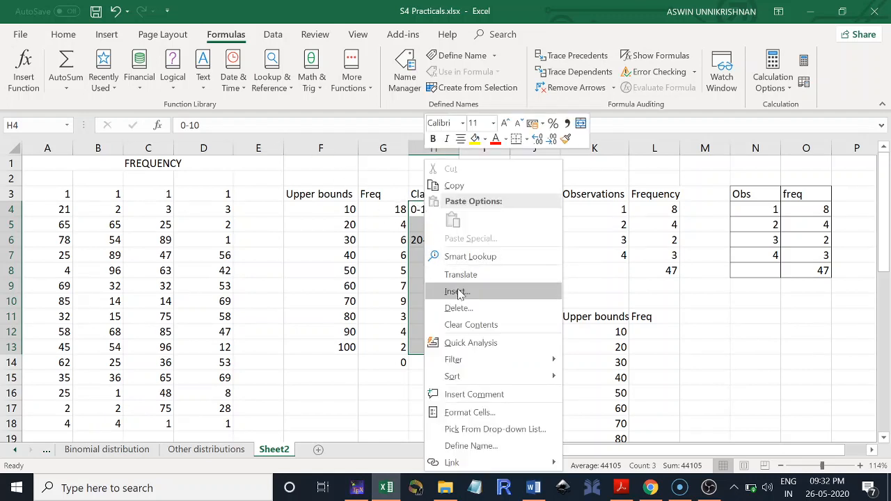
{"action": "left_click", "coordinate": [464, 413]}
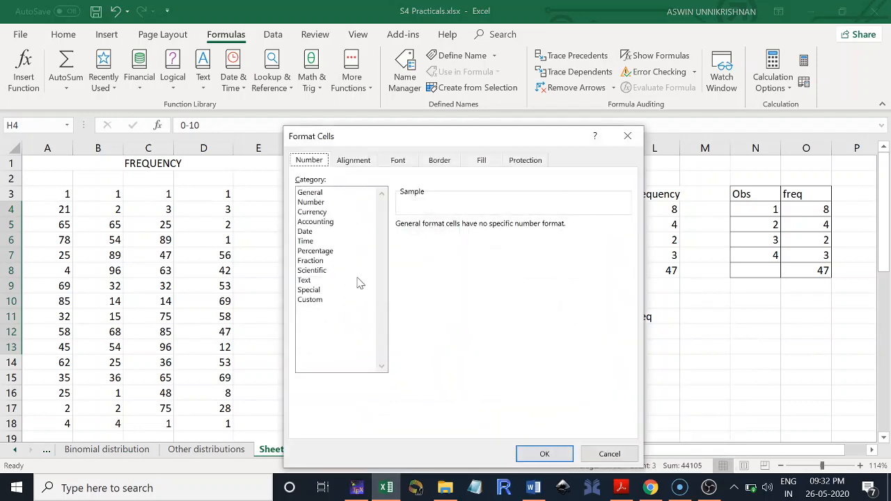
{"action": "left_click", "coordinate": [306, 281]}
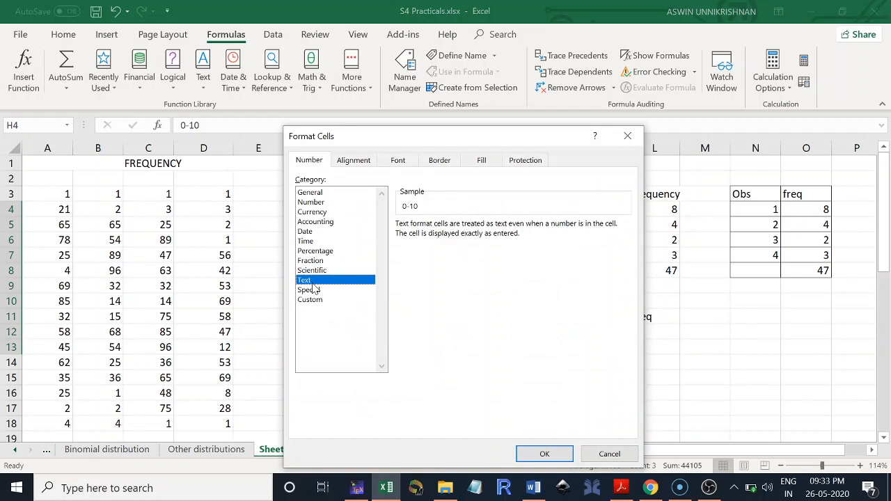
{"action": "left_click", "coordinate": [533, 452]}
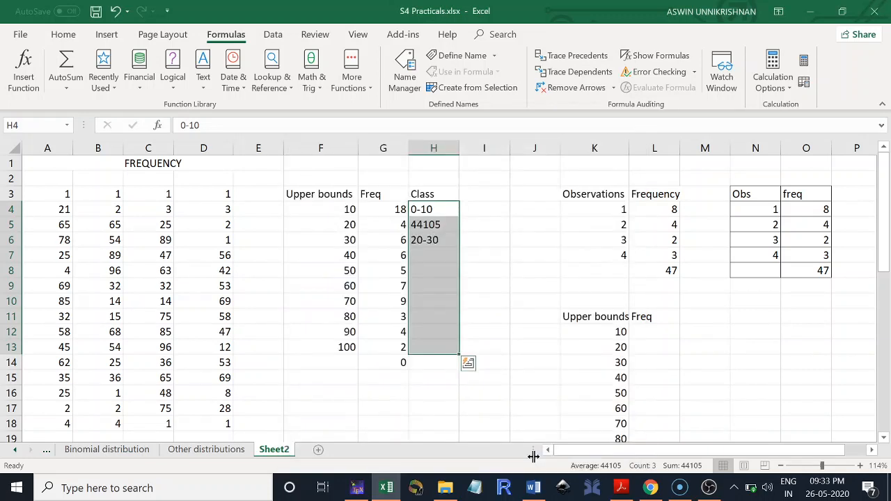
Step: Re-enter the class in H5 as 10-20
{"action": "left_click", "coordinate": [420, 225]}
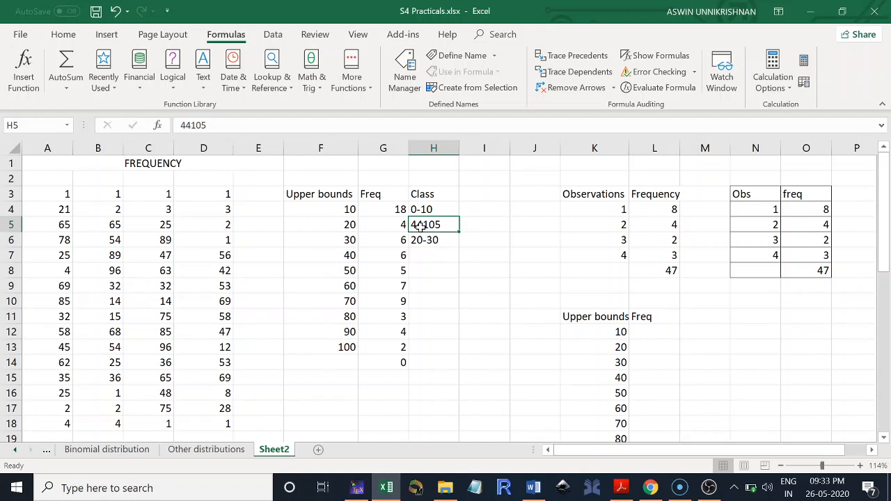
{"action": "type", "text": "20-"}
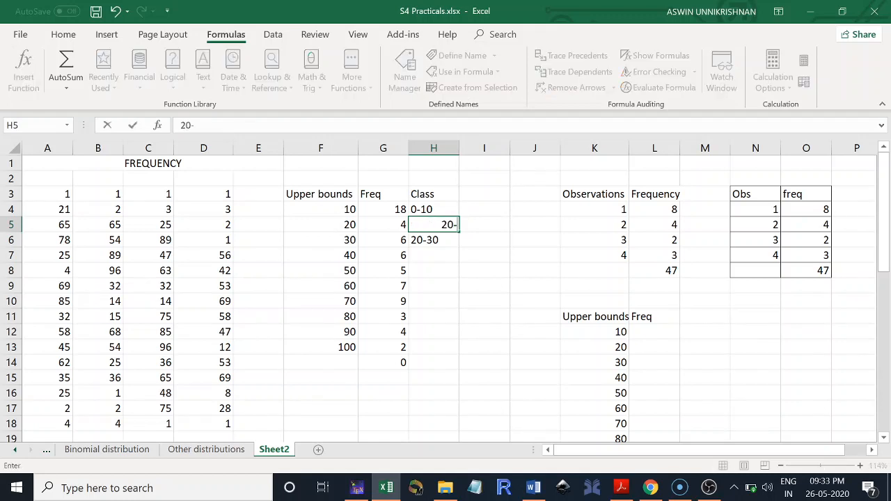
{"action": "key", "text": "BackSpace"}
{"action": "key", "text": "BackSpace"}
{"action": "key", "text": "BackSpace"}
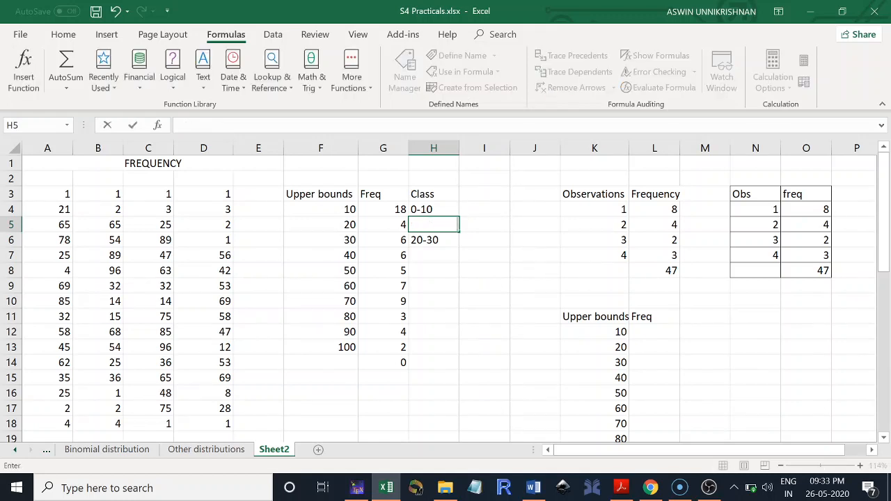
{"action": "type", "text": "10-20"}
{"action": "key", "text": "Return"}
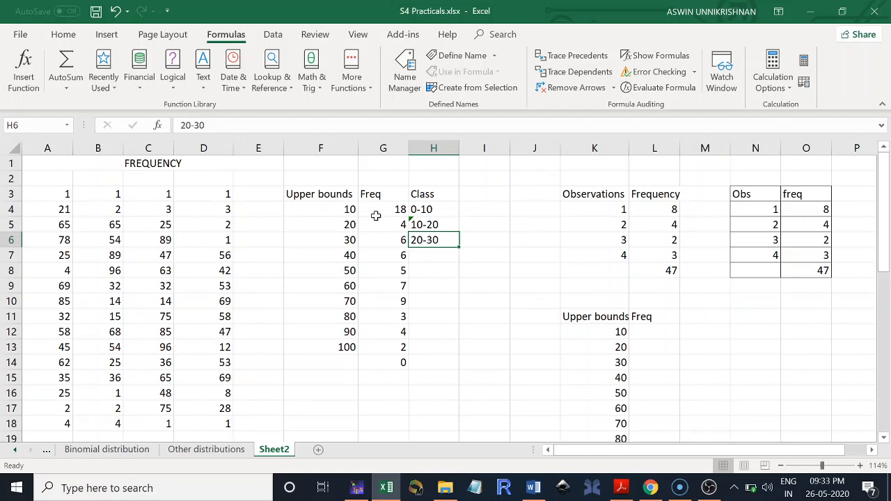
Step: Copy the frequencies in G4:G13 and paste them into the cells starting at I4
{"action": "left_click_drag", "start_coordinate": [379, 211], "coordinate": [388, 344]}
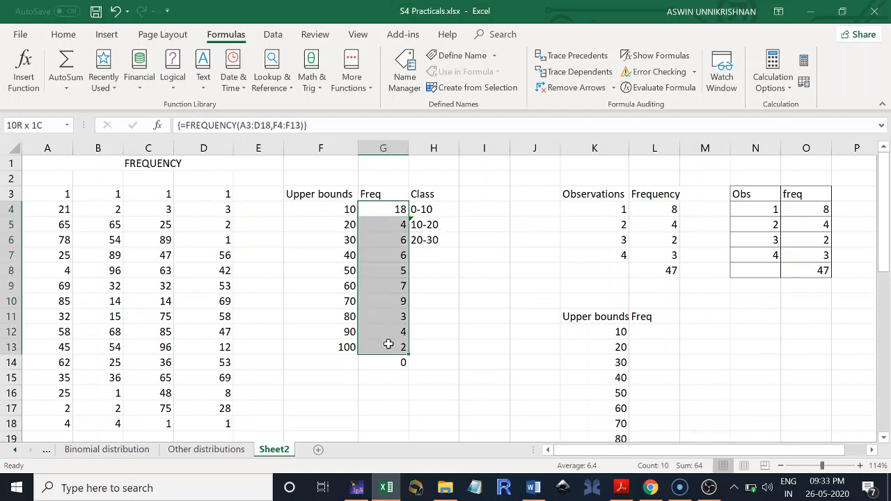
{"action": "key", "text": "ctrl+c"}
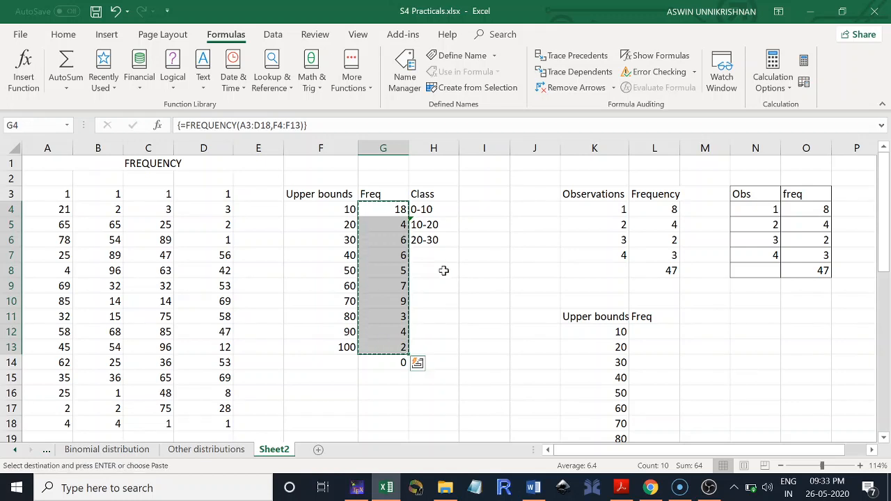
{"action": "left_click", "coordinate": [471, 210]}
{"action": "key", "text": "ctrl+v"}
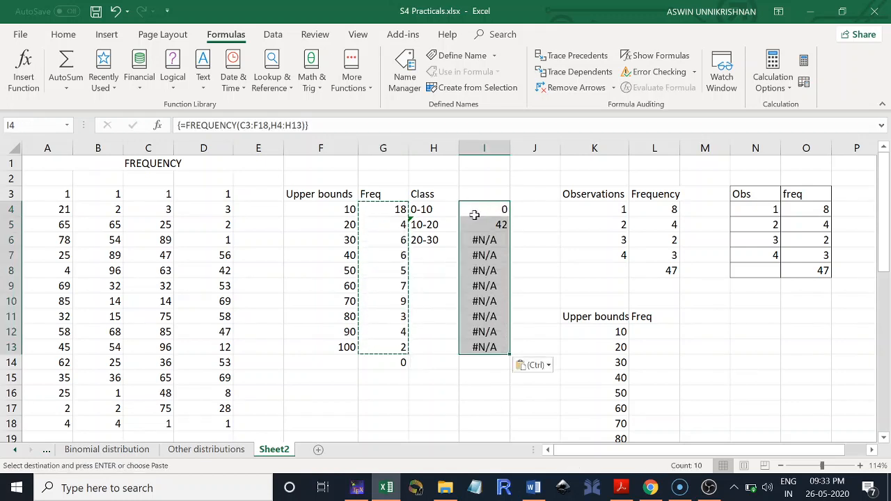
Step: Paste the copied frequencies over I4:I13 as values only
{"action": "right_click", "coordinate": [473, 213]}
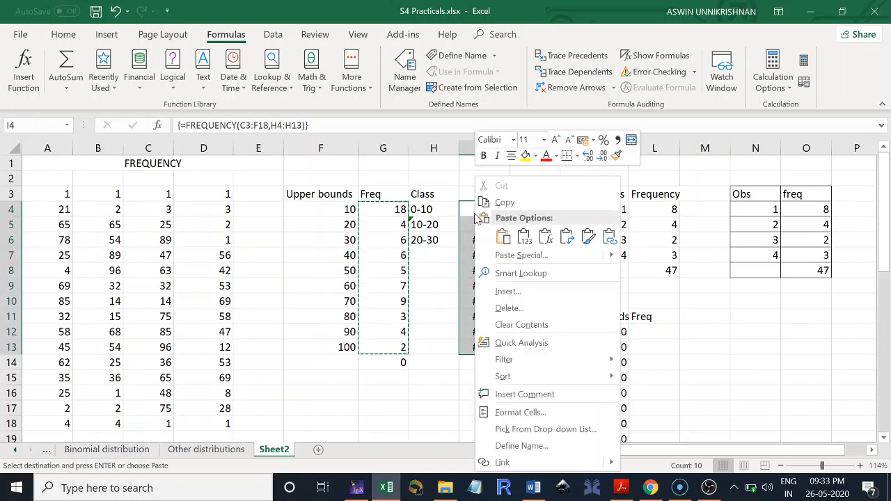
{"action": "left_click", "coordinate": [523, 236]}
{"action": "left_click", "coordinate": [520, 237]}
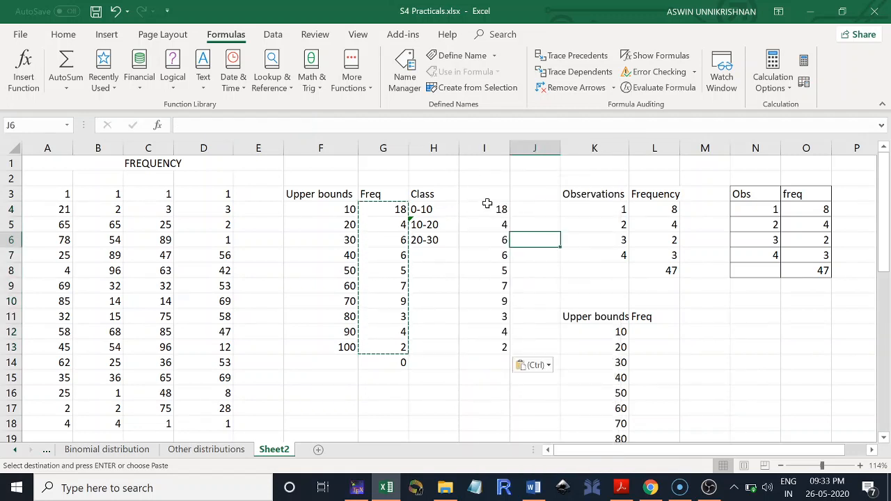
Step: Undo the last two pastes in column I and paste the frequencies from G4:G13 again starting at I4
{"action": "left_click", "coordinate": [115, 11]}
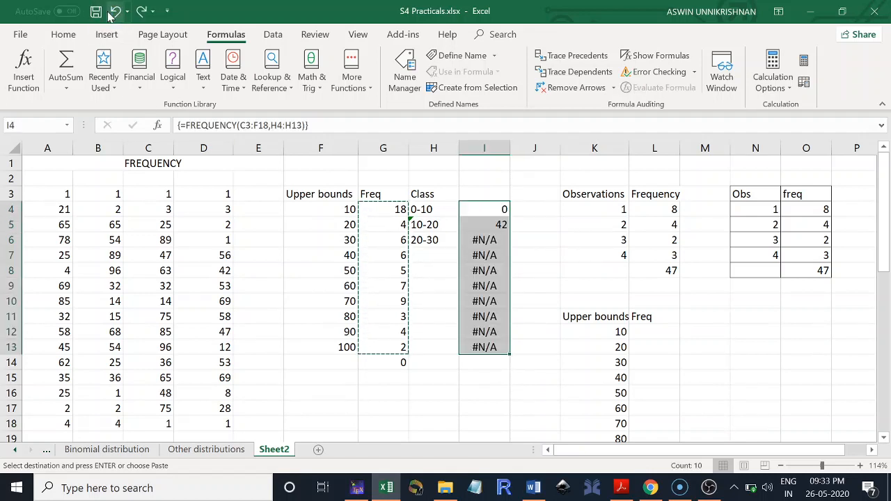
{"action": "left_click", "coordinate": [116, 11]}
{"action": "left_click_drag", "start_coordinate": [385, 207], "coordinate": [384, 347]}
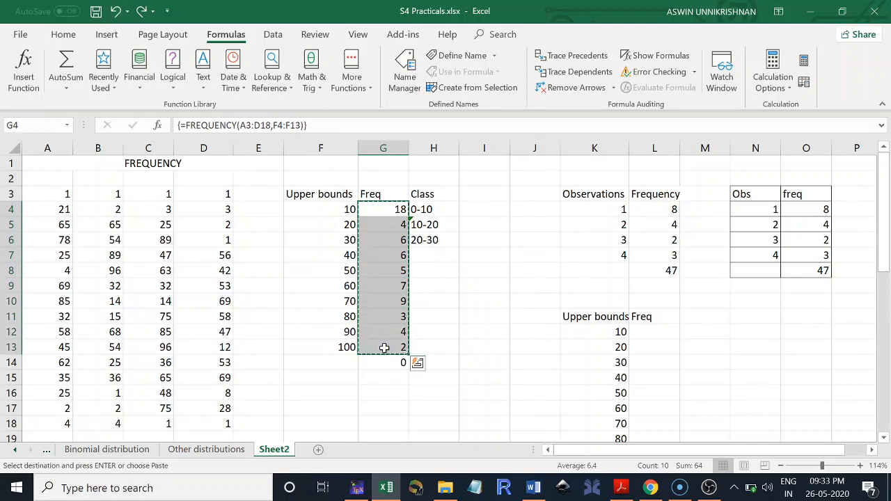
{"action": "left_click", "coordinate": [477, 213]}
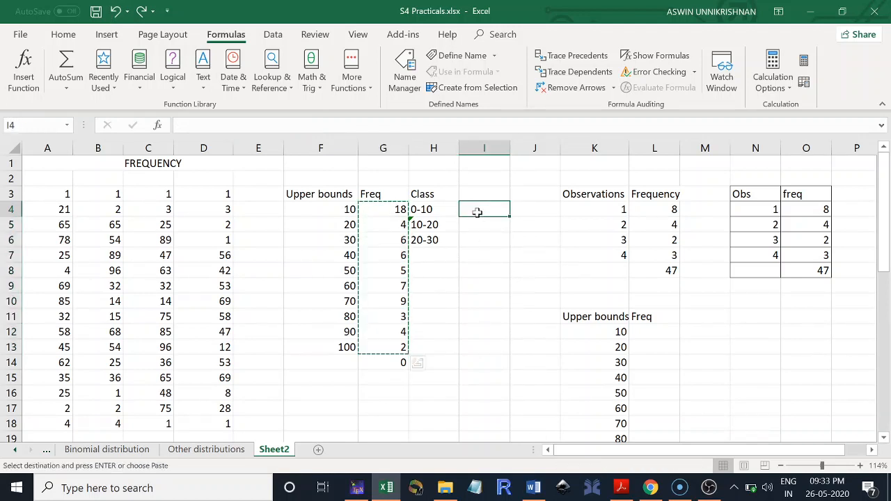
{"action": "right_click", "coordinate": [477, 212]}
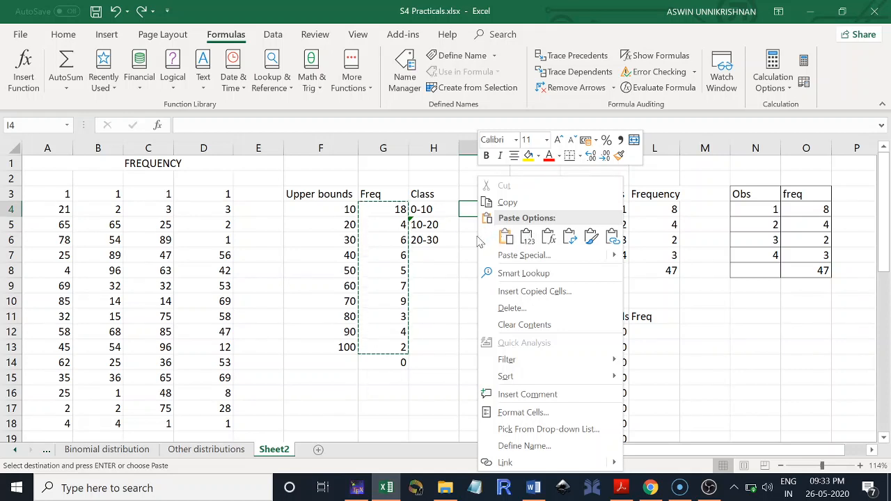
{"action": "key", "text": "Escape"}
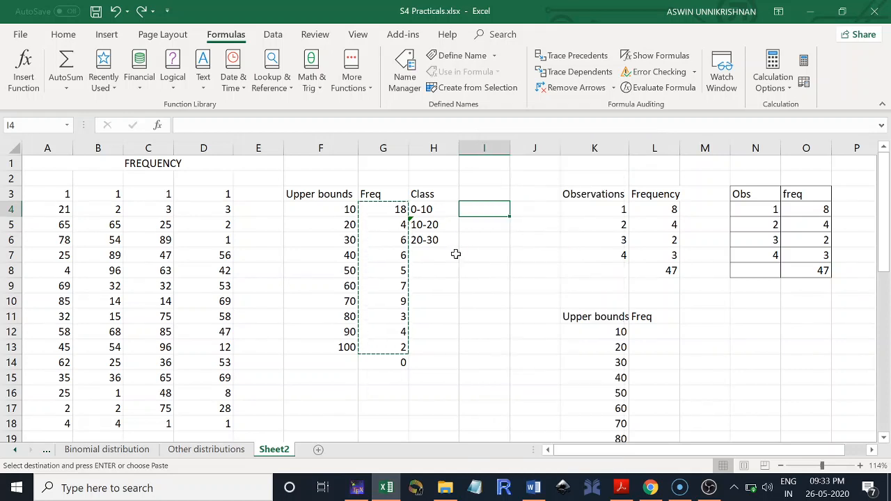
{"action": "key", "text": "ctrl+v"}
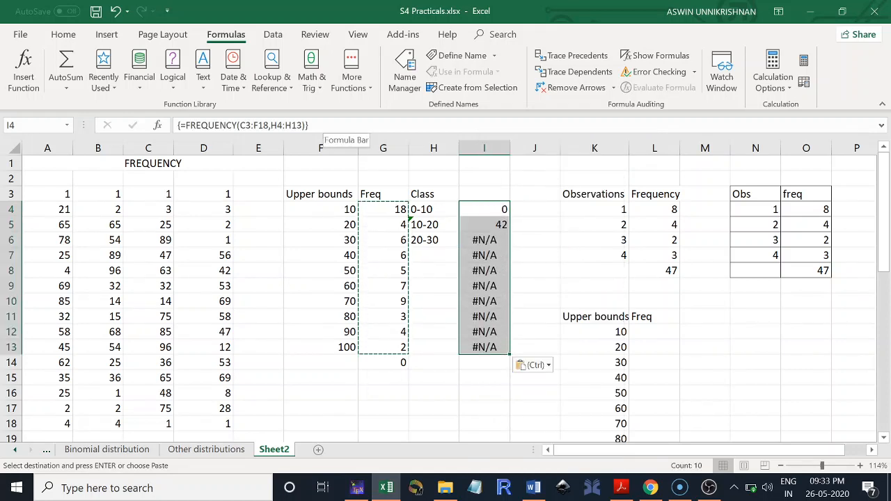
Step: Inspect the pasted array formula's references in I4, leave it without changes and clear I4:I13
{"action": "left_click", "coordinate": [322, 126]}
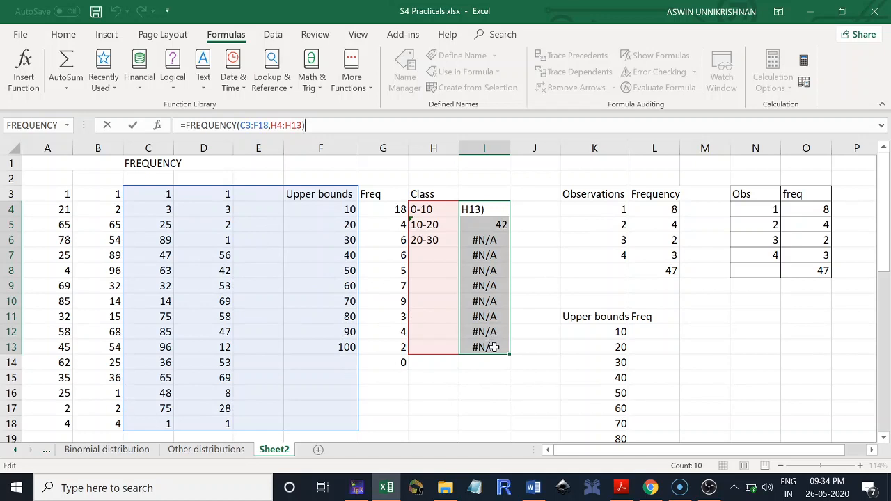
{"action": "key", "text": "Return"}
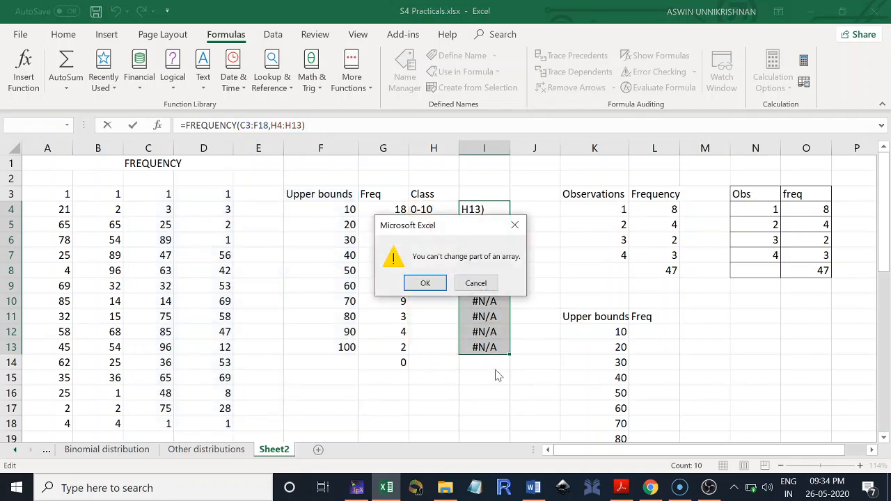
{"action": "left_click", "coordinate": [476, 283]}
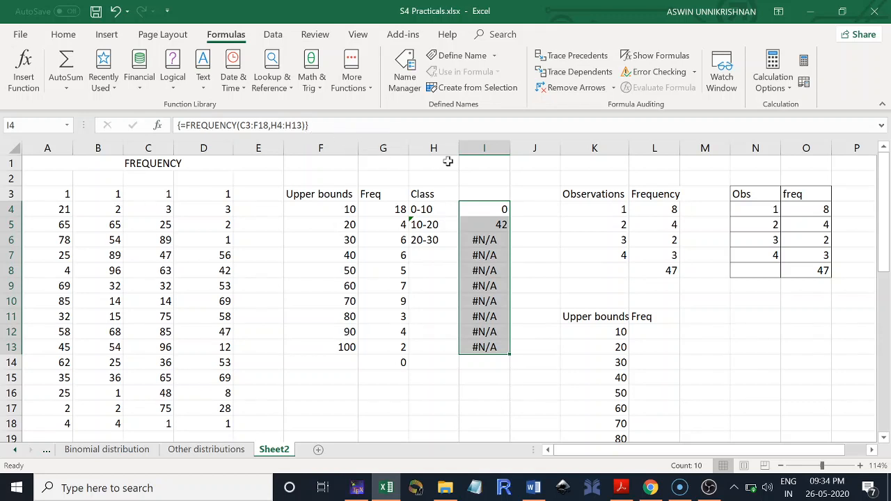
{"action": "key", "text": "Delete"}
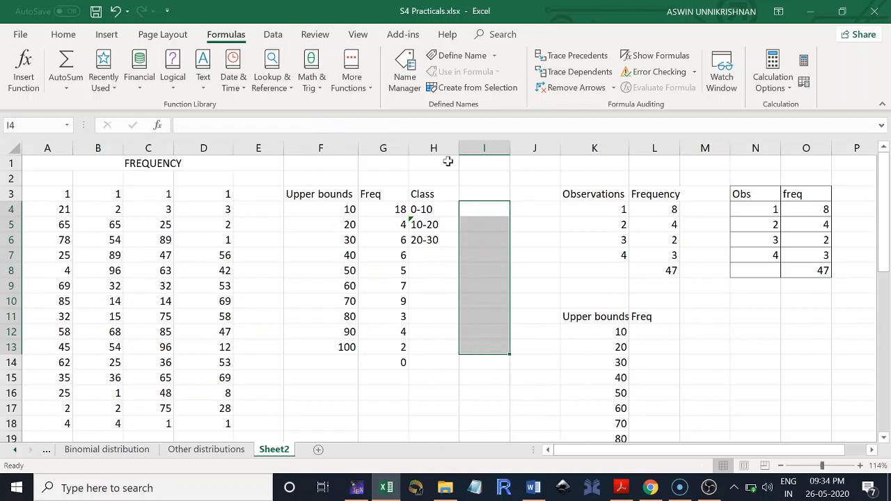
Step: Copy the frequencies in G4:G13 and paste them as values only into the cells starting at I4
{"action": "left_click", "coordinate": [383, 205]}
{"action": "left_click_drag", "start_coordinate": [382, 205], "coordinate": [391, 347]}
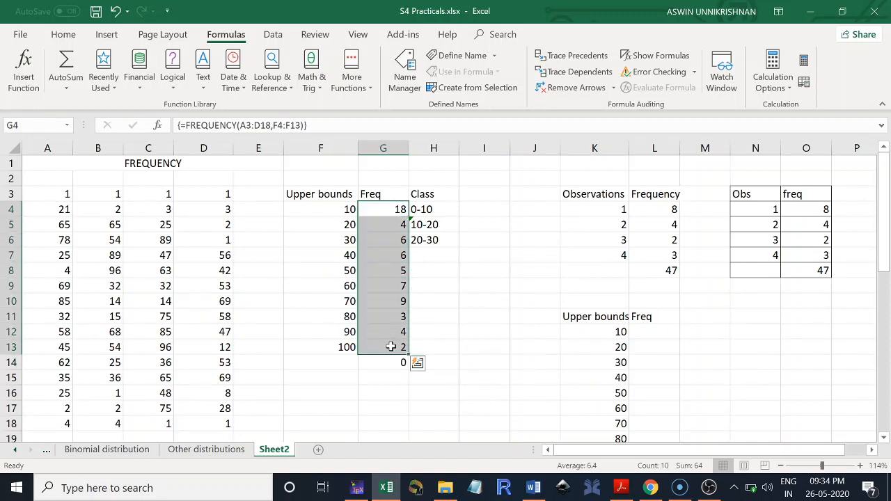
{"action": "key", "text": "ctrl+c"}
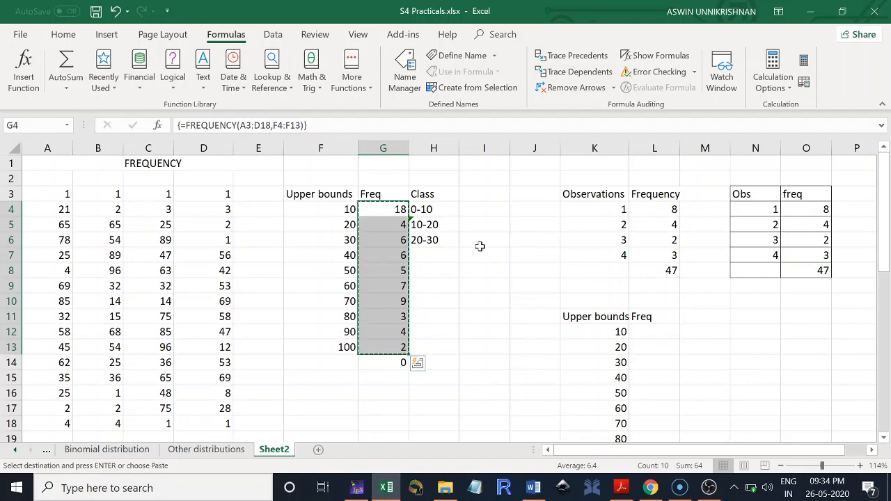
{"action": "left_click", "coordinate": [482, 214]}
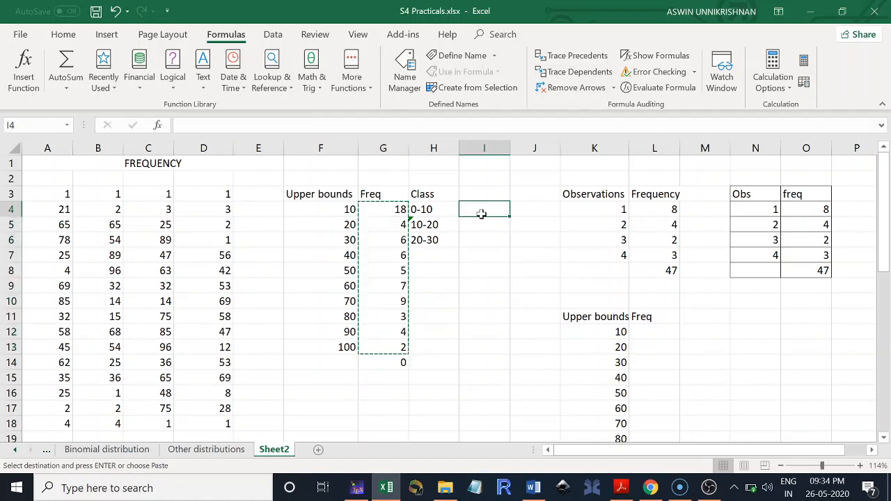
{"action": "right_click", "coordinate": [483, 217]}
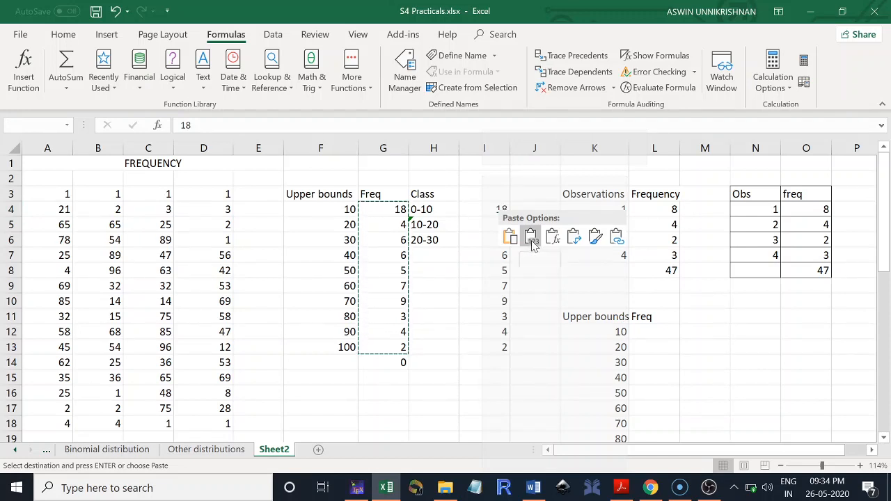
{"action": "left_click", "coordinate": [531, 238]}
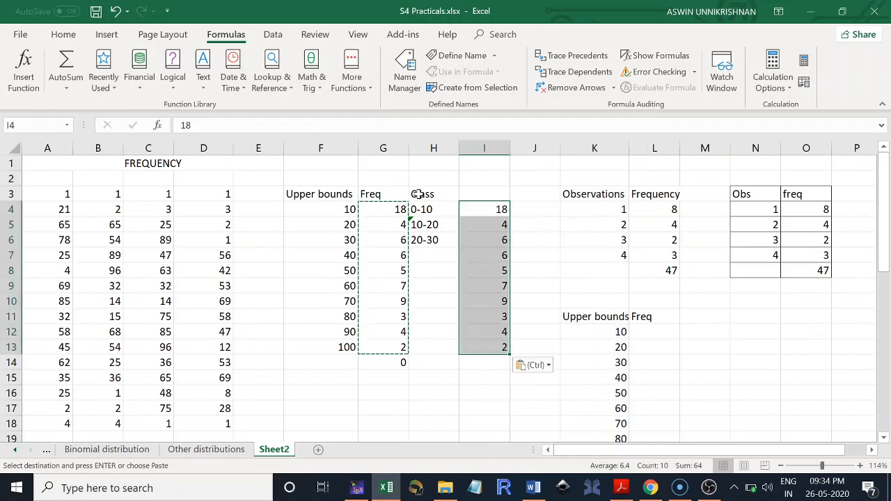
Step: Apply all borders to the class and frequency table in H3:I13
{"action": "left_click_drag", "start_coordinate": [416, 195], "coordinate": [492, 347]}
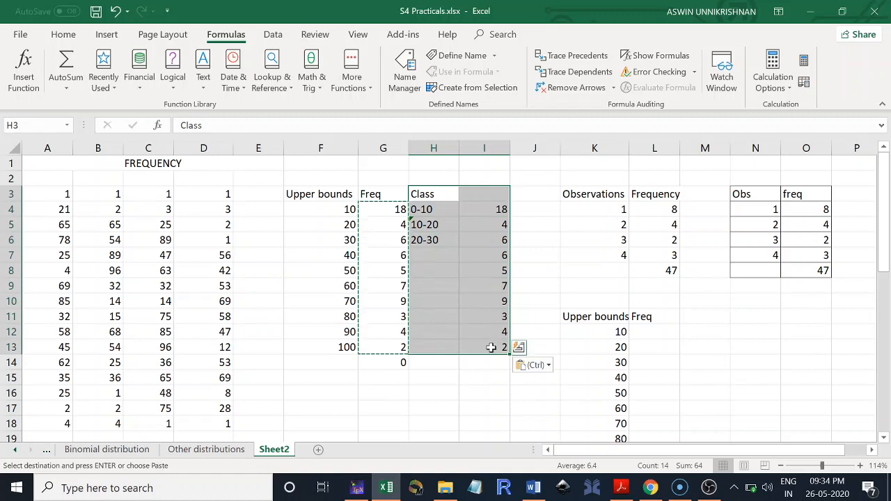
{"action": "left_click", "coordinate": [62, 35]}
{"action": "left_click", "coordinate": [139, 82]}
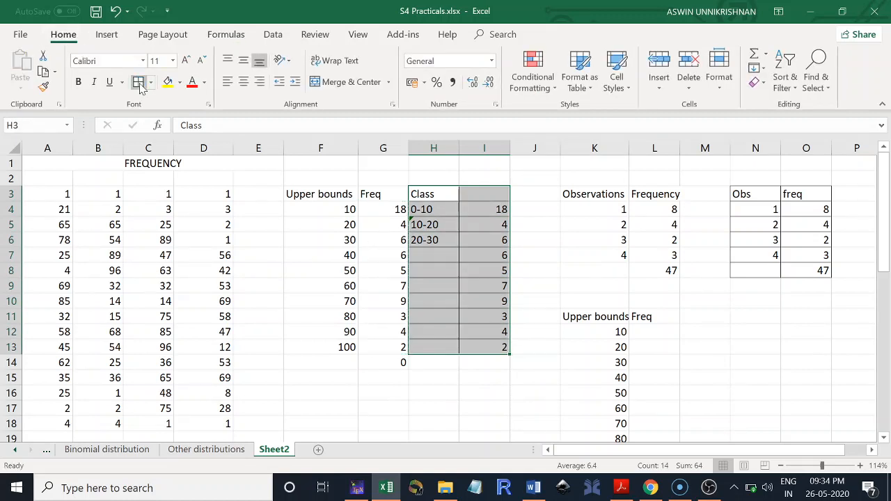
{"action": "left_click", "coordinate": [425, 421]}
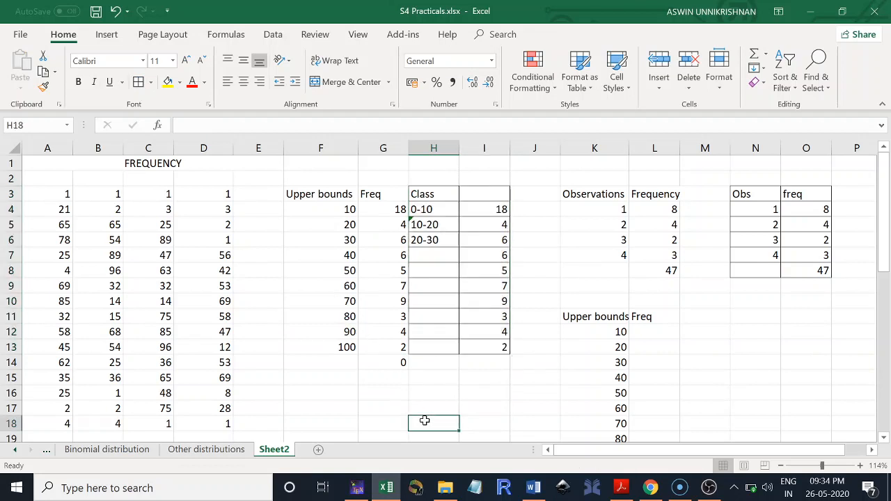